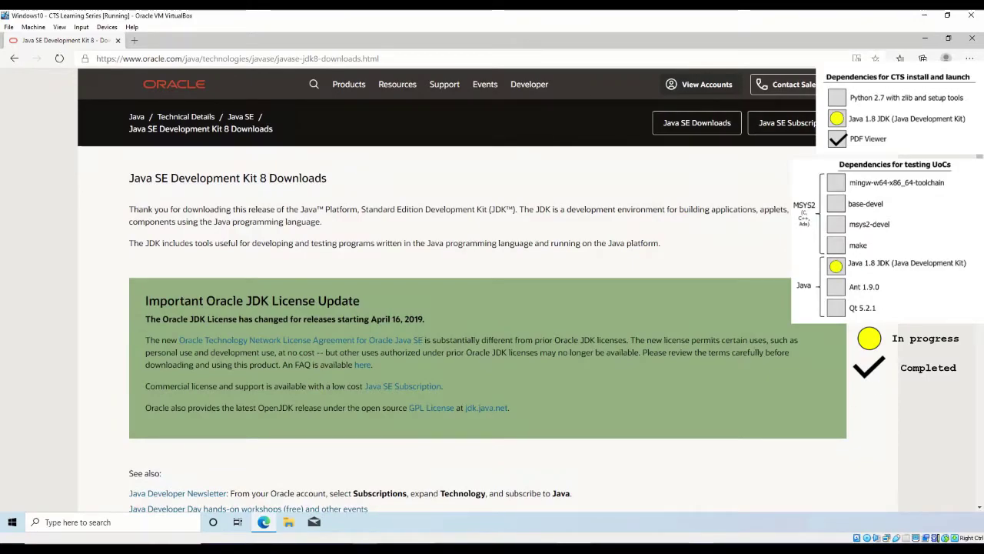
# Accept the Oracle license and download jdk-8u291-windows-x64.exe from the JDK 8 downloads page
pyautogui.scroll(-10, 488, 293)
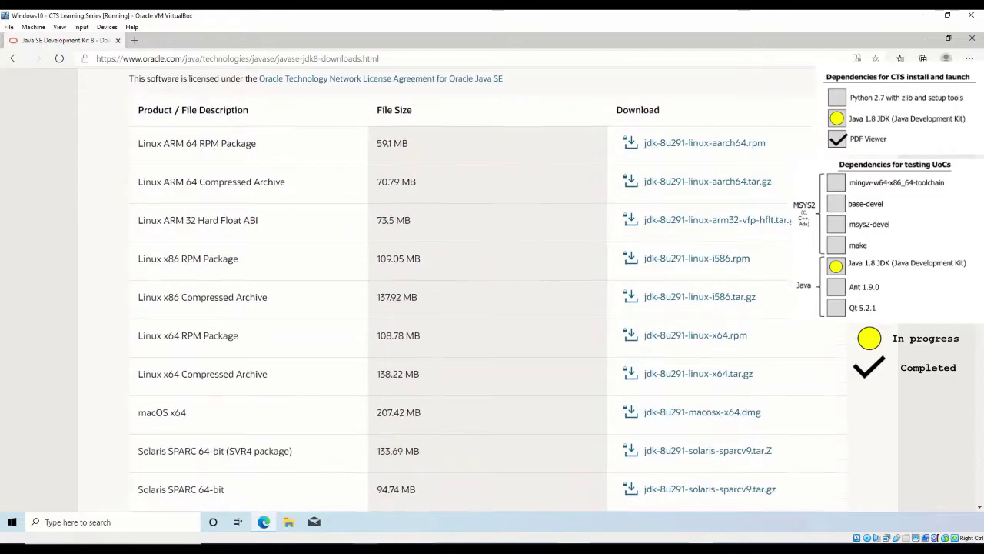
pyautogui.scroll(-1, 488, 292)
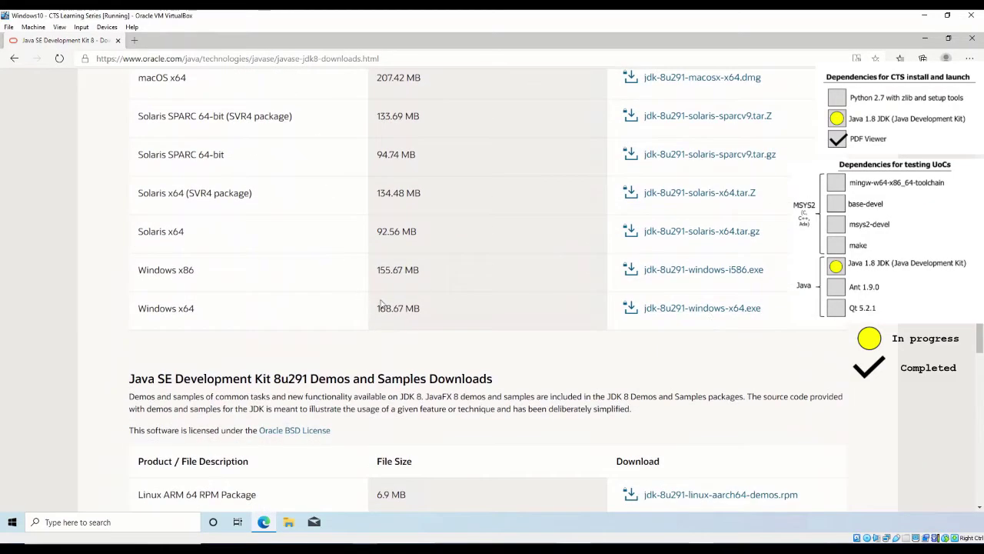
pyautogui.click(724, 310)
pyautogui.click(290, 253)
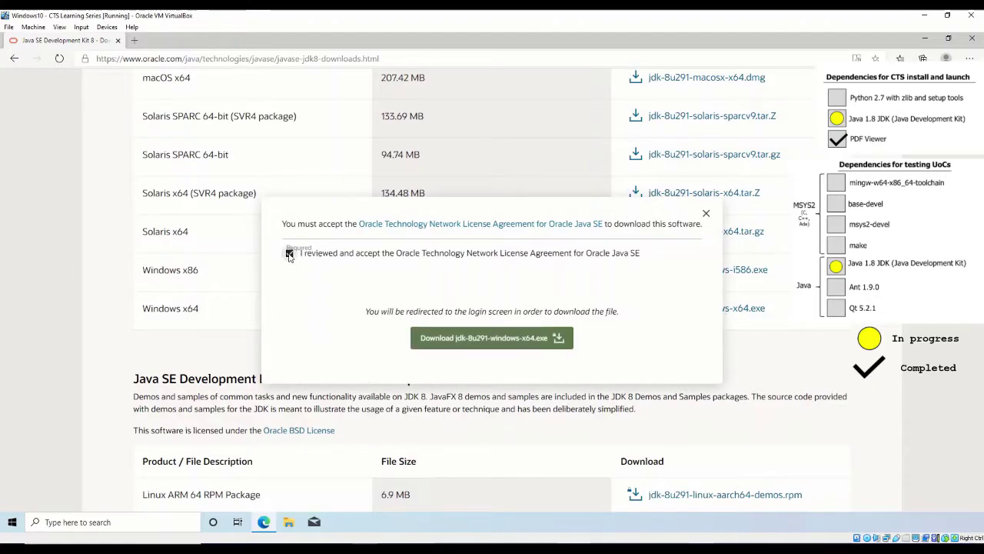
pyautogui.click(464, 341)
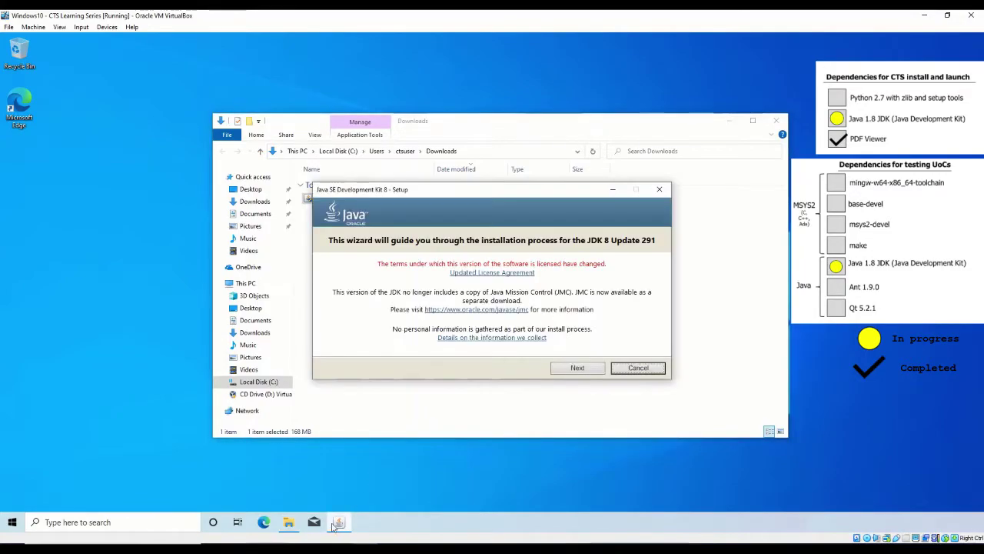
# Install JDK 8u291 with default features and JRE folder, then close the finished wizard
pyautogui.click(578, 369)
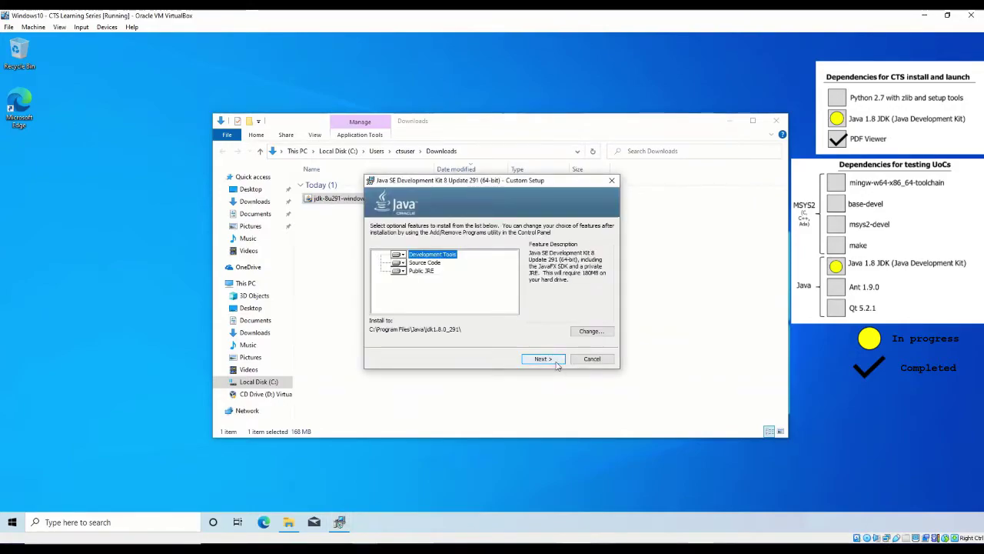
pyautogui.click(556, 361)
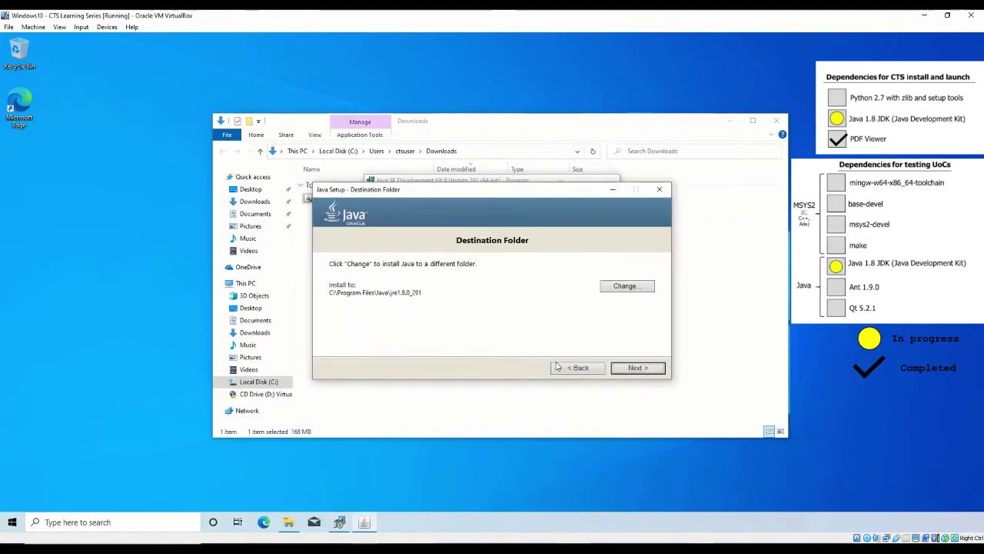
pyautogui.click(622, 371)
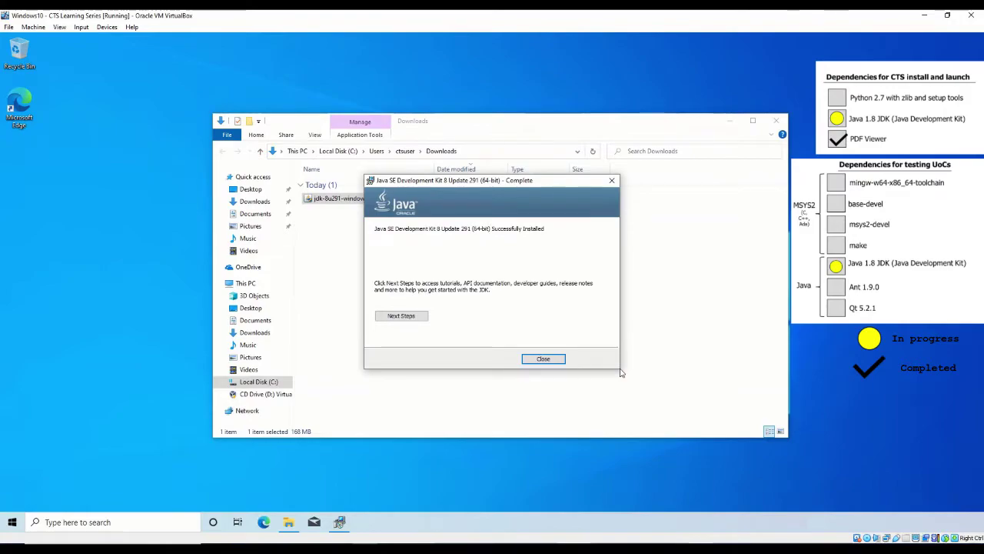
pyautogui.click(544, 359)
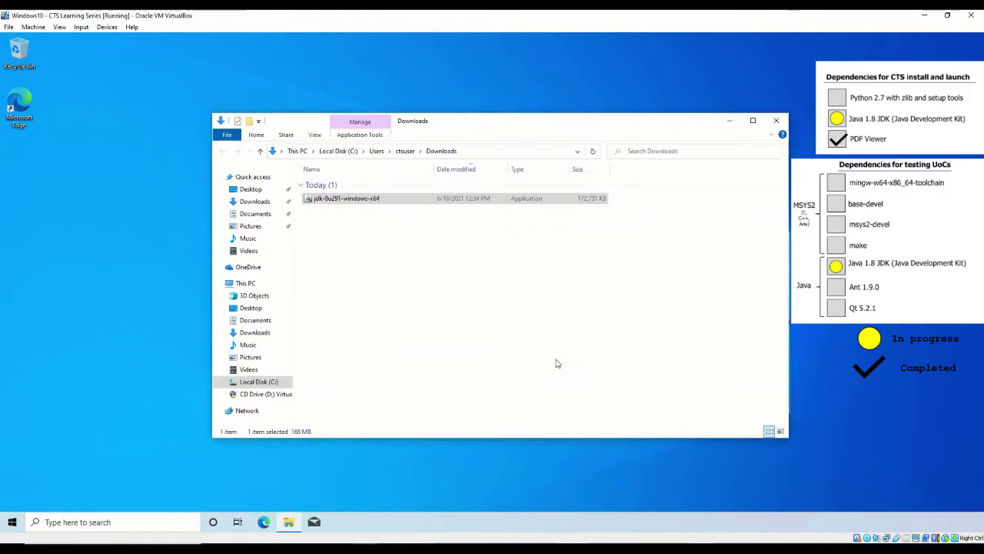
# Close Downloads and open the Environment Variables dialog via the 'environment' search
pyautogui.click(776, 120)
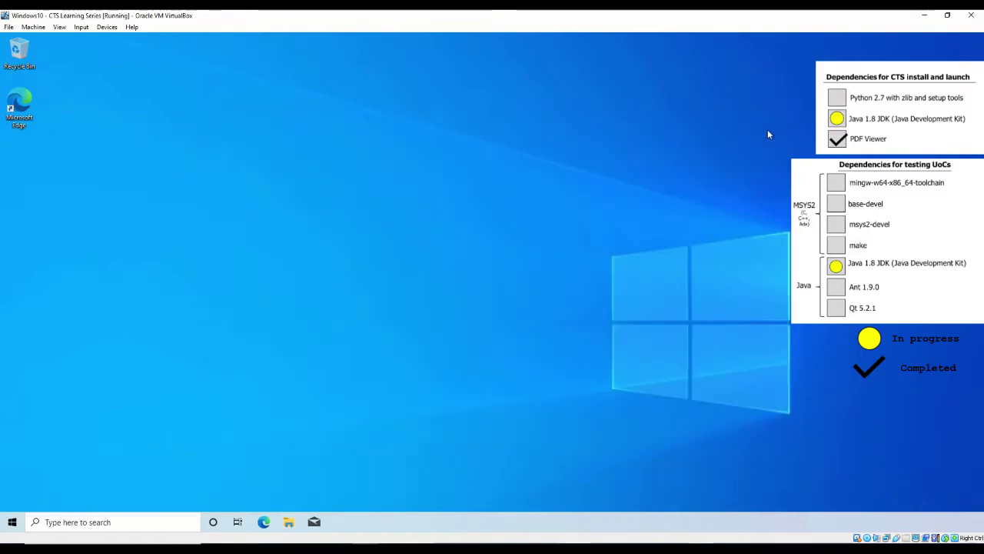
pyautogui.click(179, 525)
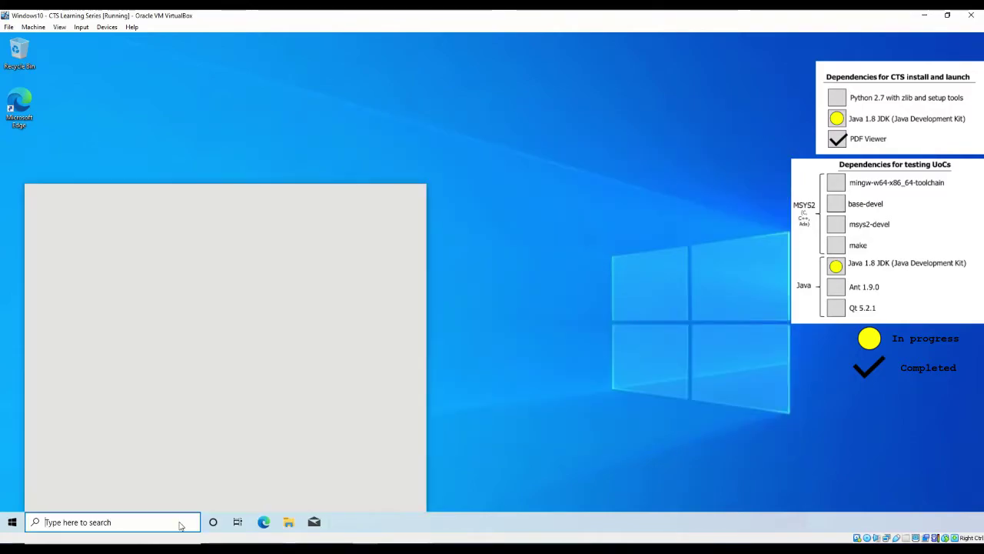
pyautogui.write('environment')
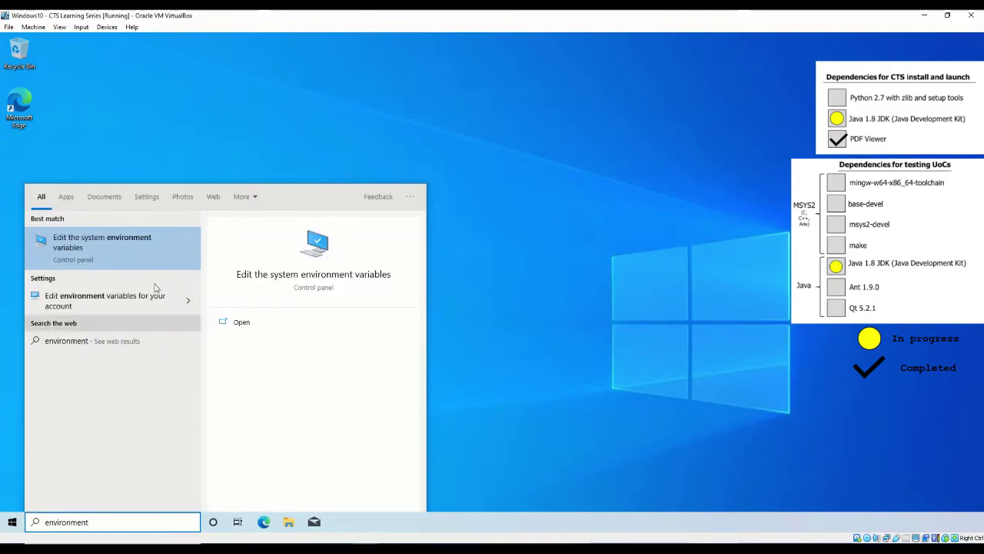
pyautogui.click(145, 254)
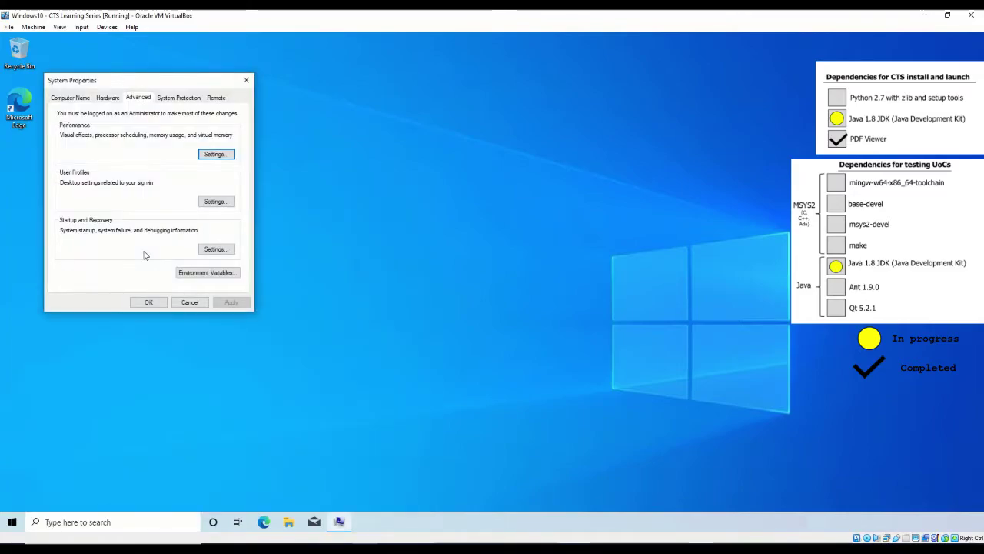
pyautogui.click(206, 274)
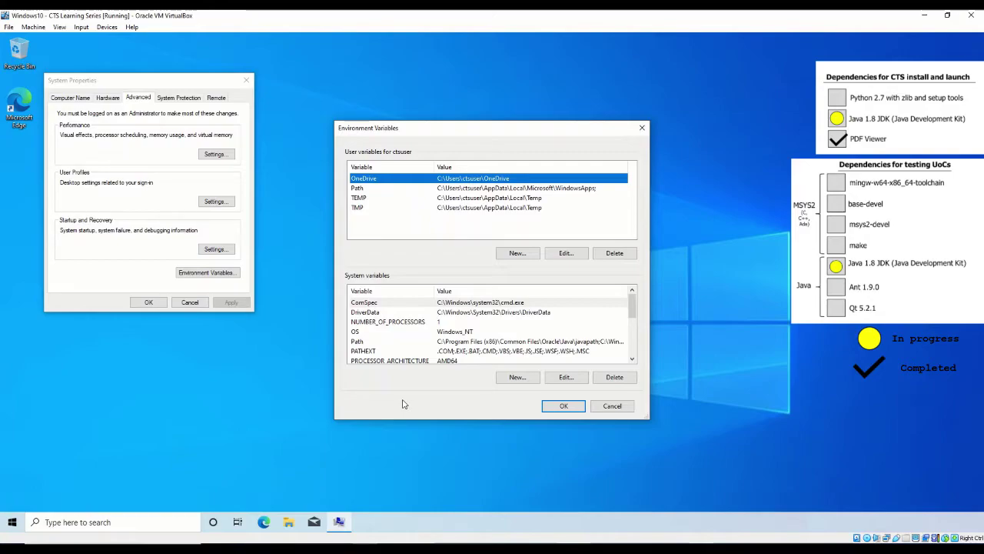
# Start a new system variable named JDK8_HOME
pyautogui.click(516, 377)
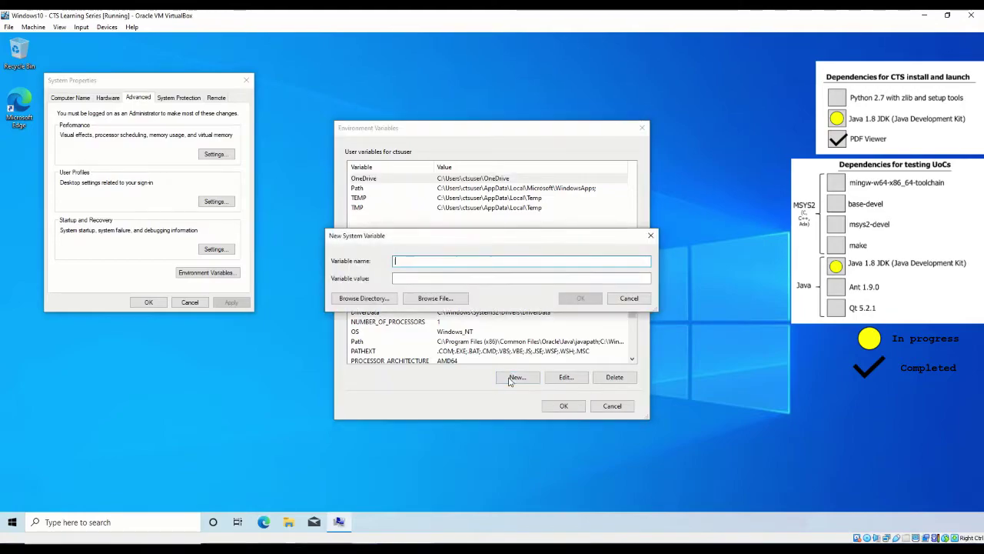
pyautogui.write('JDK')
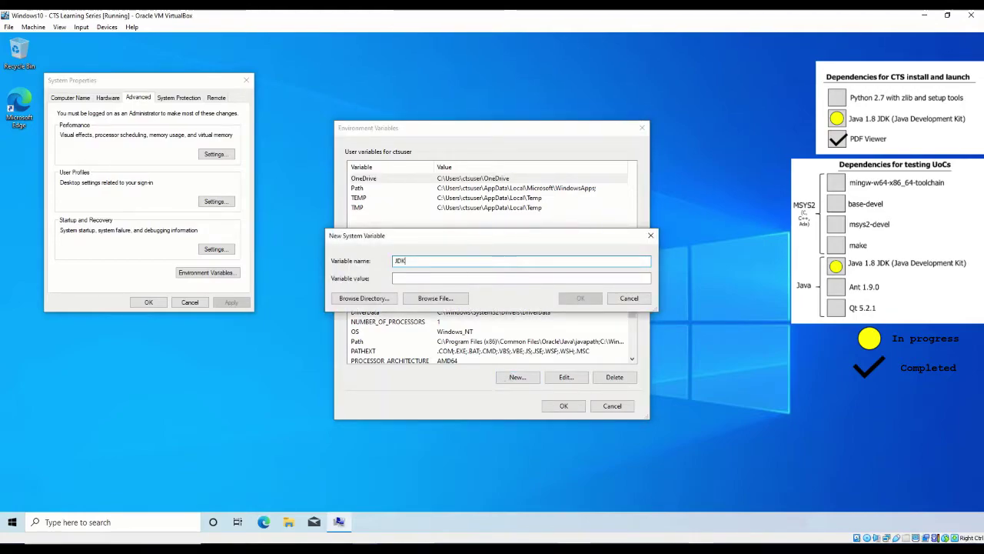
pyautogui.write('8_HOME')
pyautogui.click(479, 281)
# Browse to C:\Program Files\Java\jdk1.8.0_291 as its value and save the variable
pyautogui.click(367, 300)
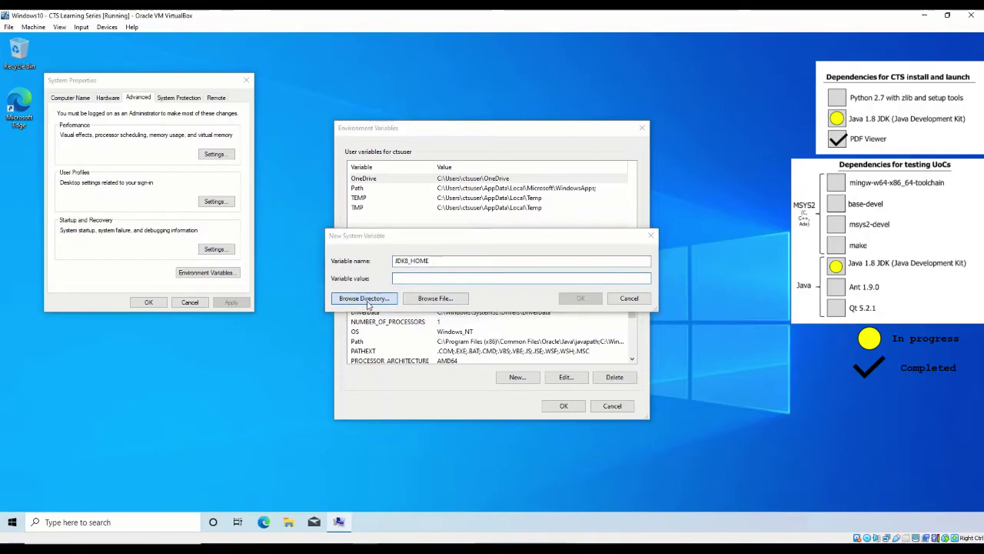
pyautogui.click(424, 283)
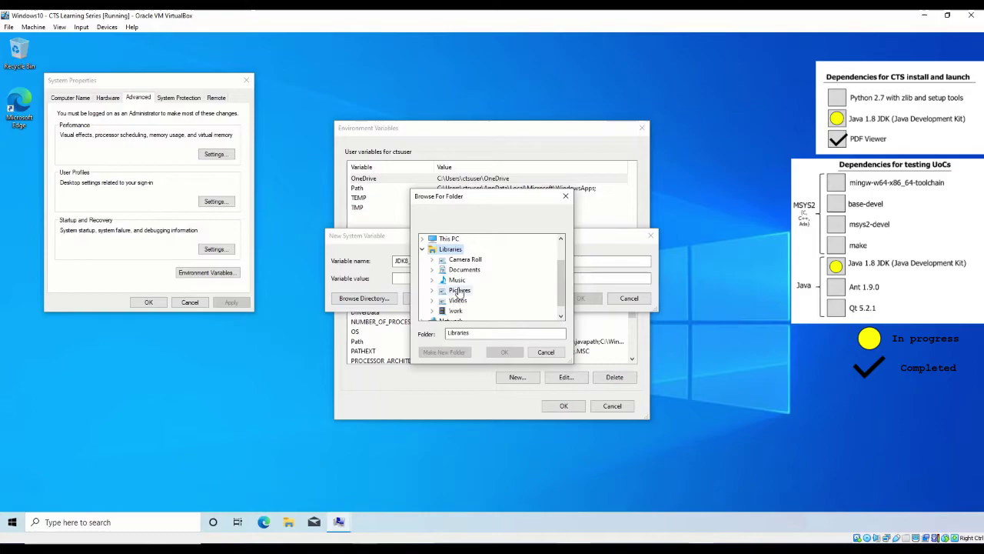
pyautogui.scroll(-1, 440, 296)
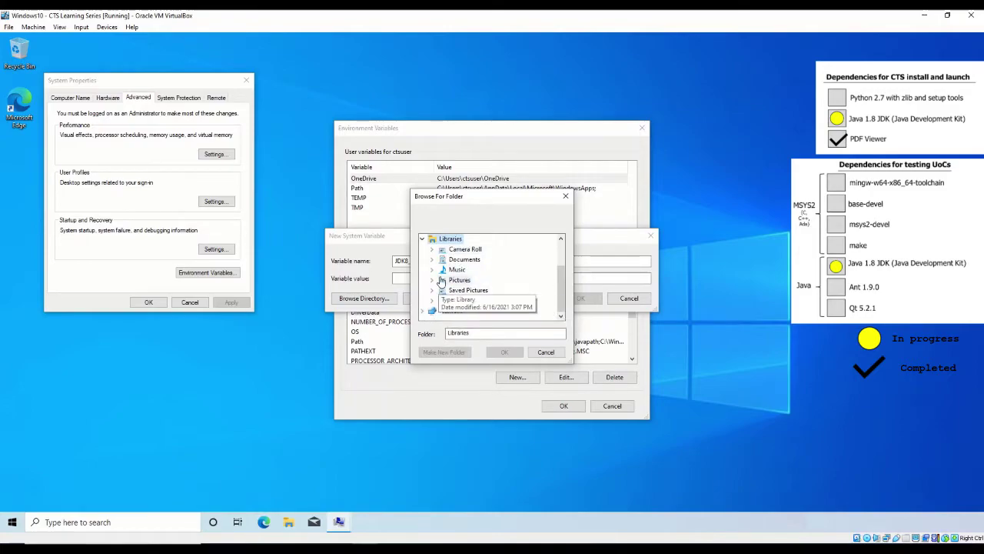
pyautogui.scroll(1, 435, 292)
pyautogui.click(423, 259)
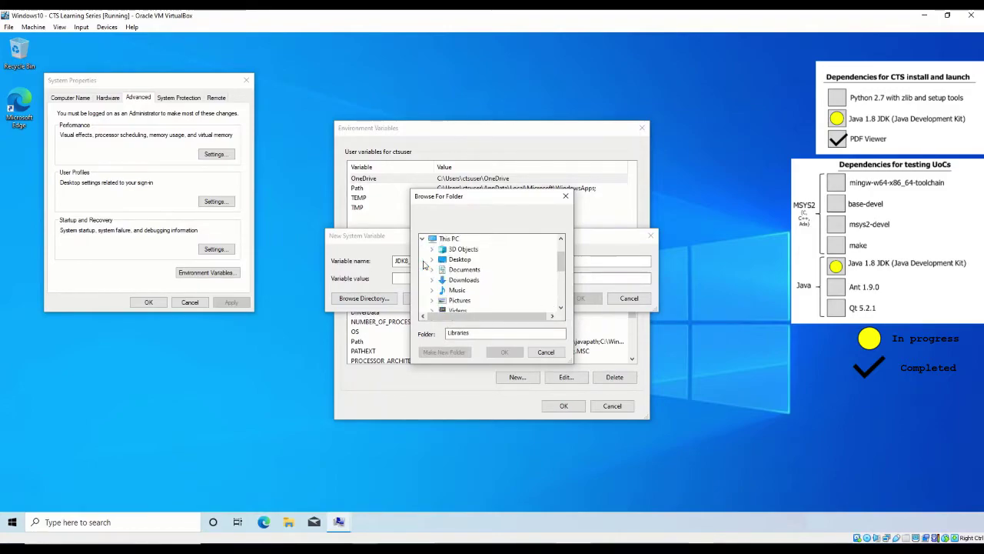
pyautogui.scroll(-1, 442, 296)
pyautogui.click(450, 291)
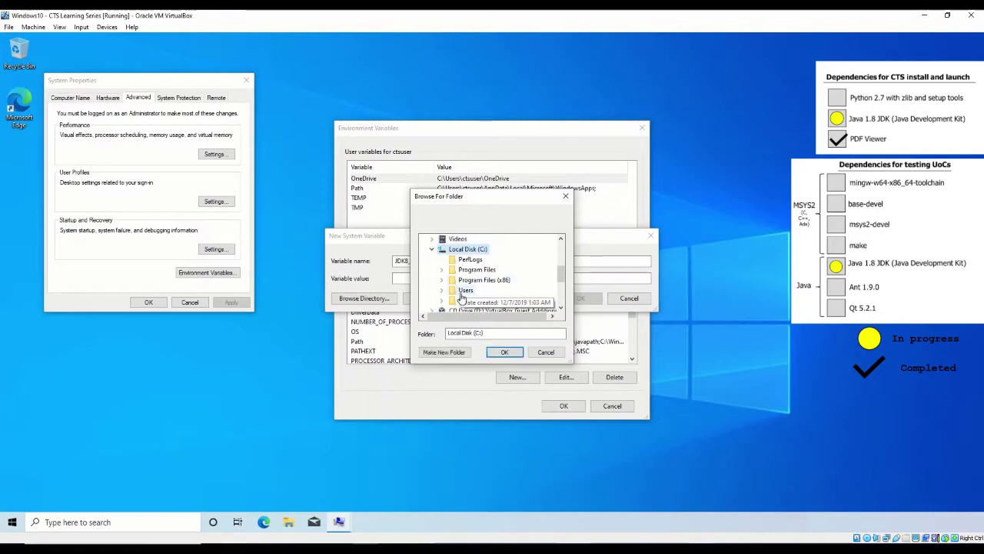
pyautogui.doubleClick(473, 269)
pyautogui.doubleClick(473, 270)
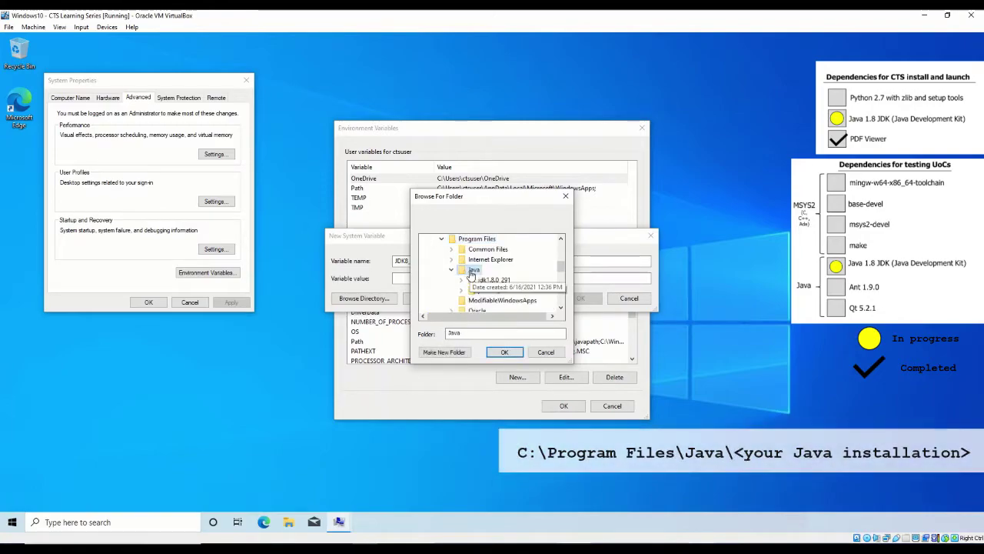
pyautogui.doubleClick(491, 280)
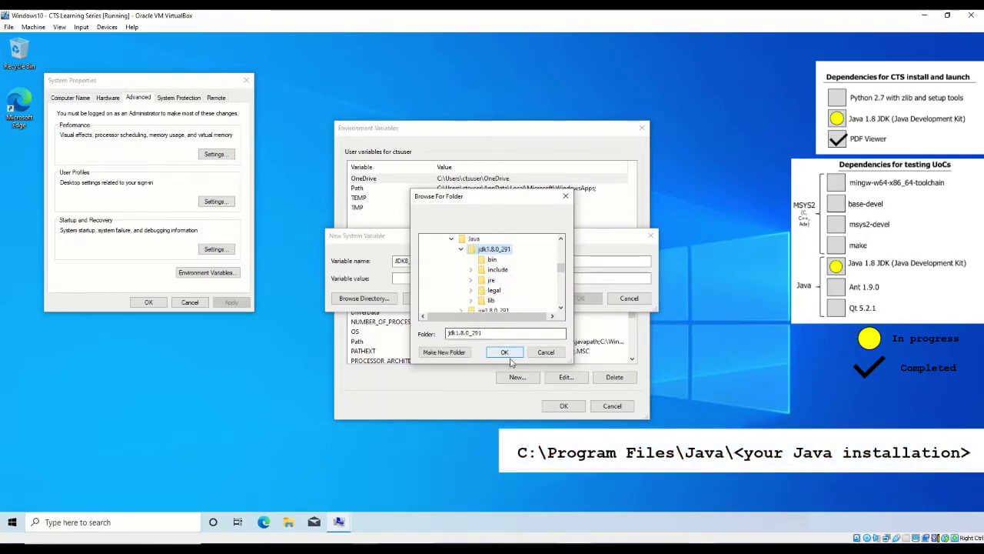
pyautogui.scroll(-1, 504, 350)
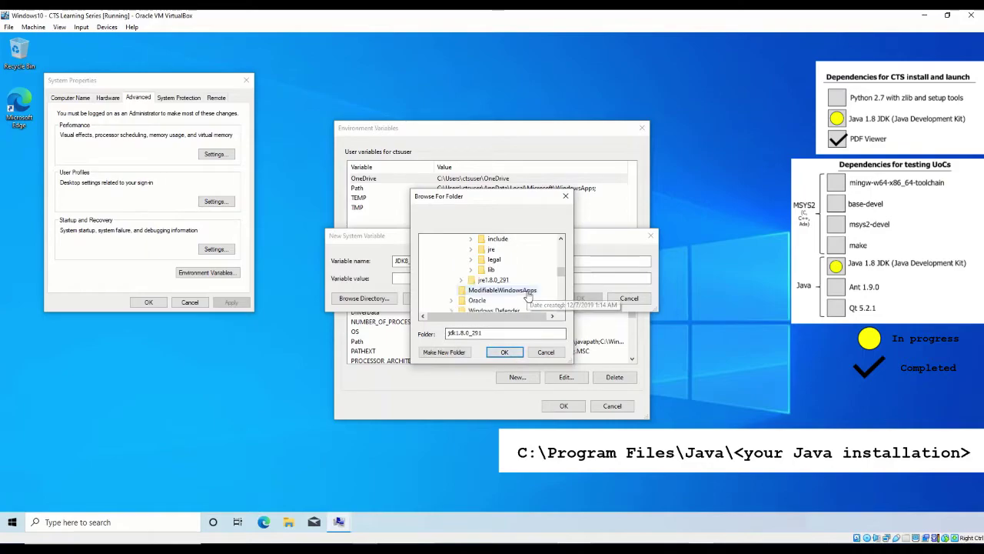
pyautogui.click(506, 351)
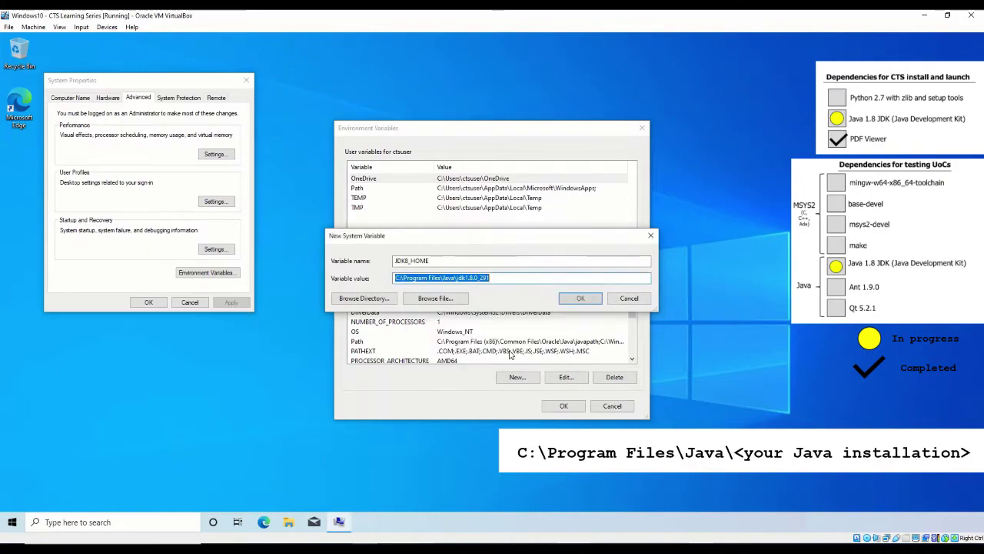
pyautogui.click(578, 298)
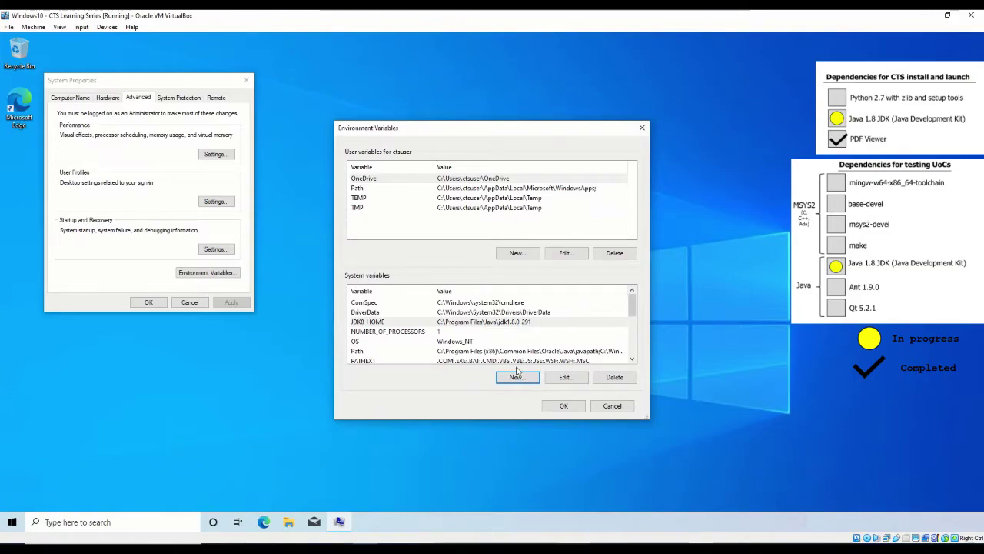
# Create system variable JAVA_HOME with value %JDK8_HOME% and check both new entries
pyautogui.click(542, 323)
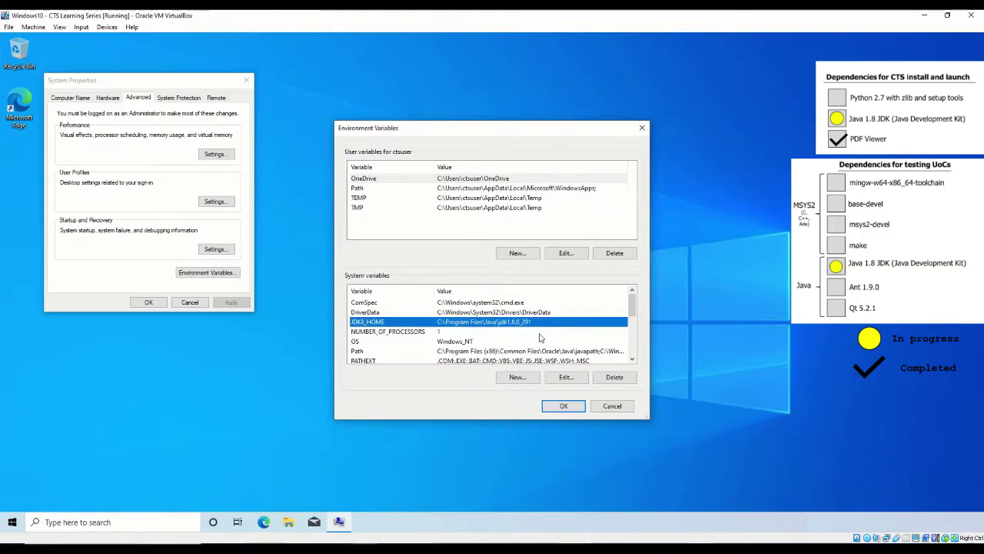
pyautogui.click(518, 377)
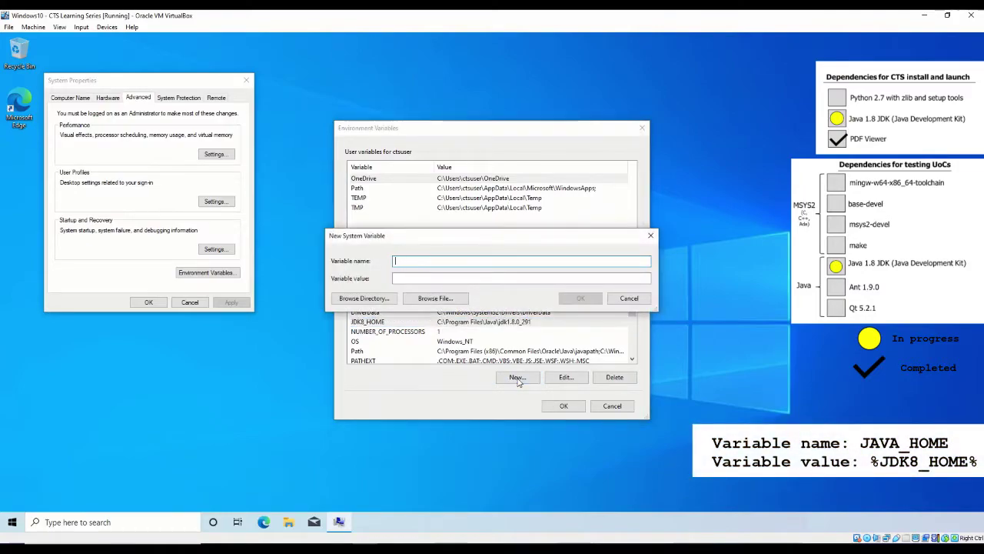
pyautogui.write('JAVA_HOME')
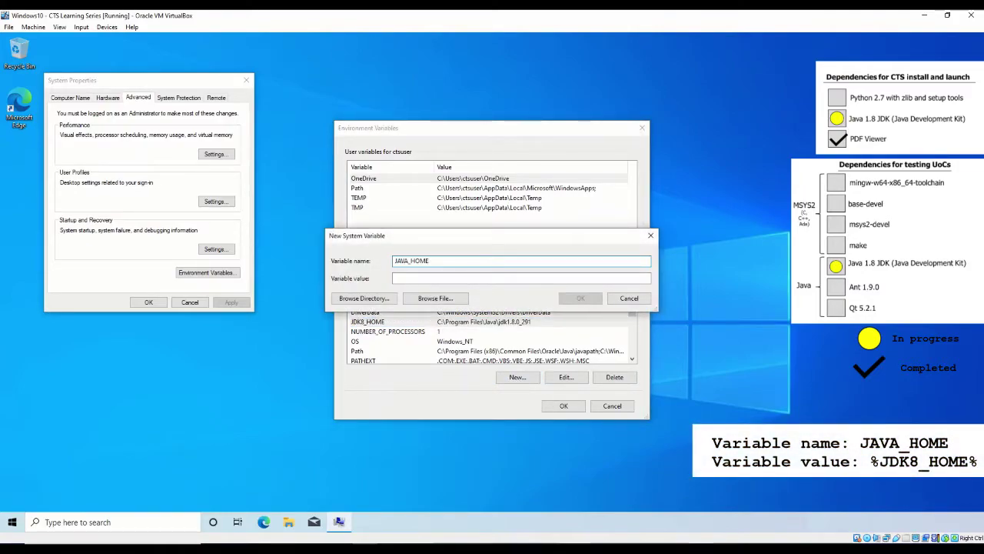
pyautogui.press('Tab')
pyautogui.write('%JDK')
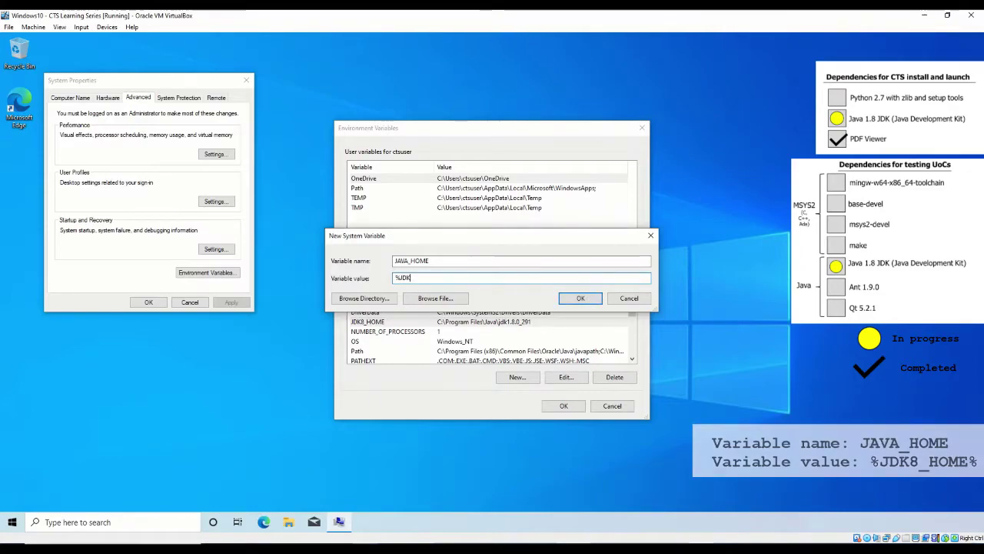
pyautogui.write('8_HOME')
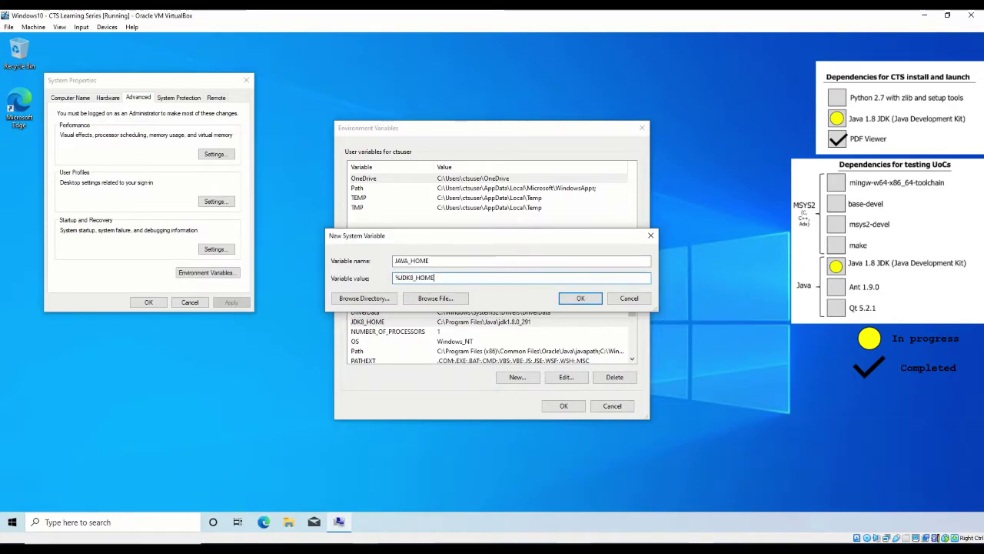
pyautogui.write('%')
pyautogui.click(579, 298)
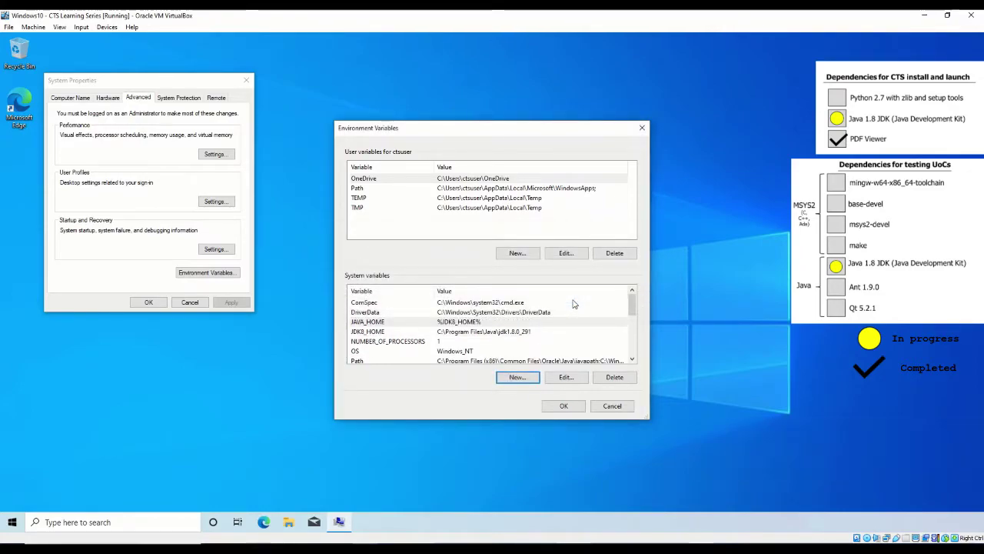
pyautogui.click(567, 323)
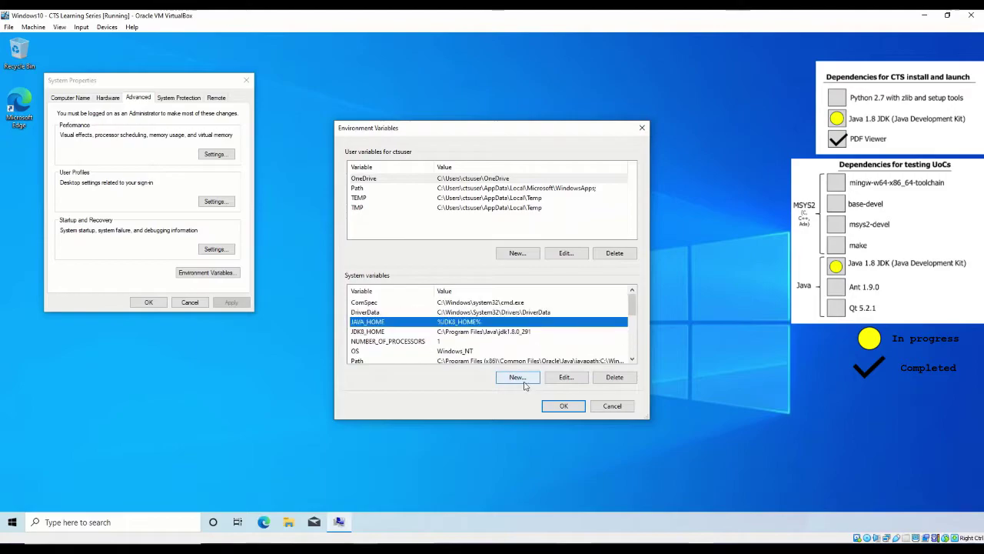
# Add %JAVA_HOME% and %JAVA_HOME%\bin as new entries in the system Path
pyautogui.scroll(-2, 515, 348)
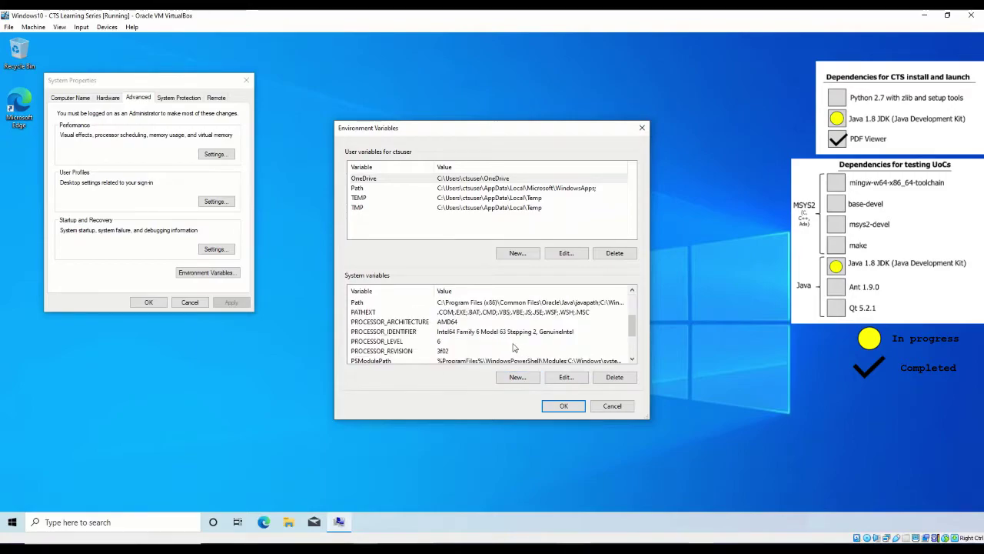
pyautogui.doubleClick(400, 307)
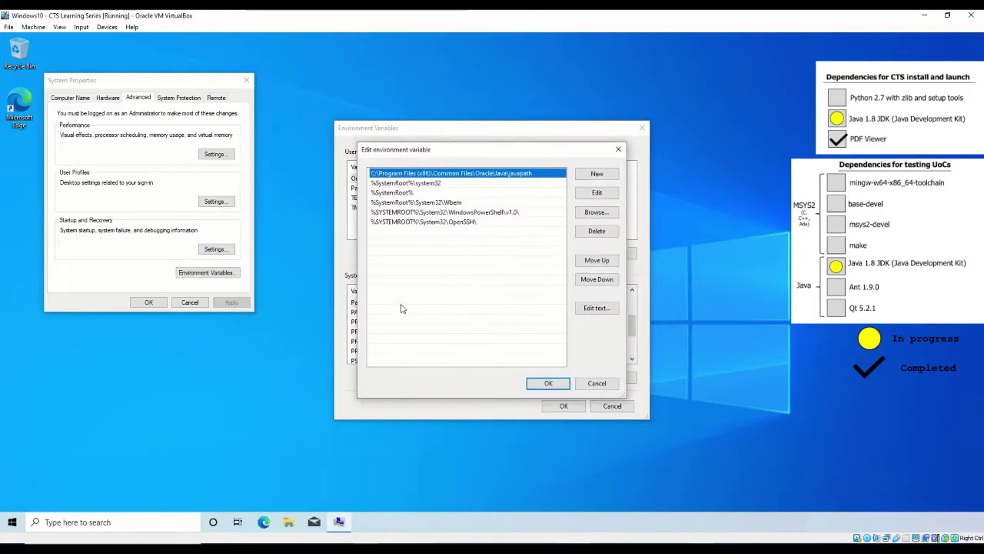
pyautogui.click(609, 177)
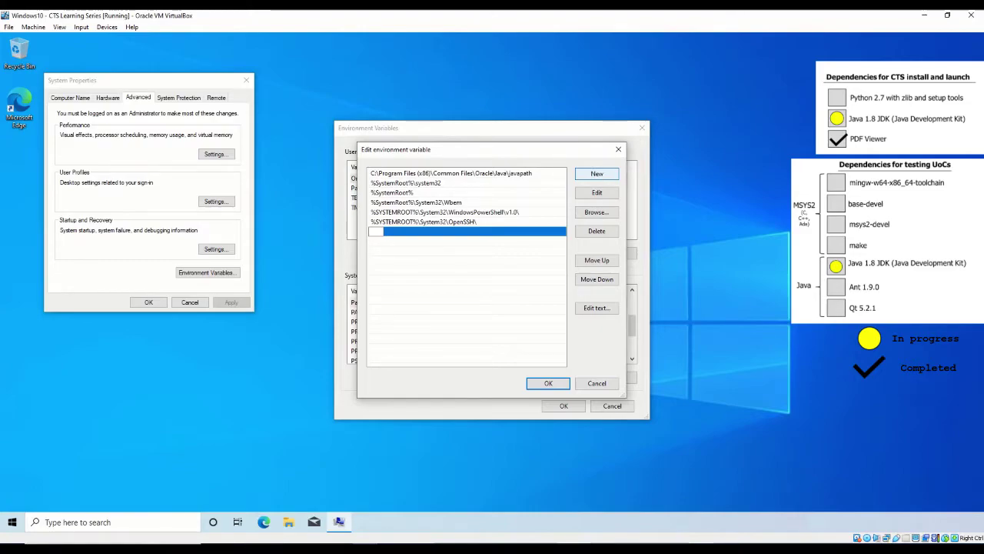
pyautogui.write('%JAVA_HOME')
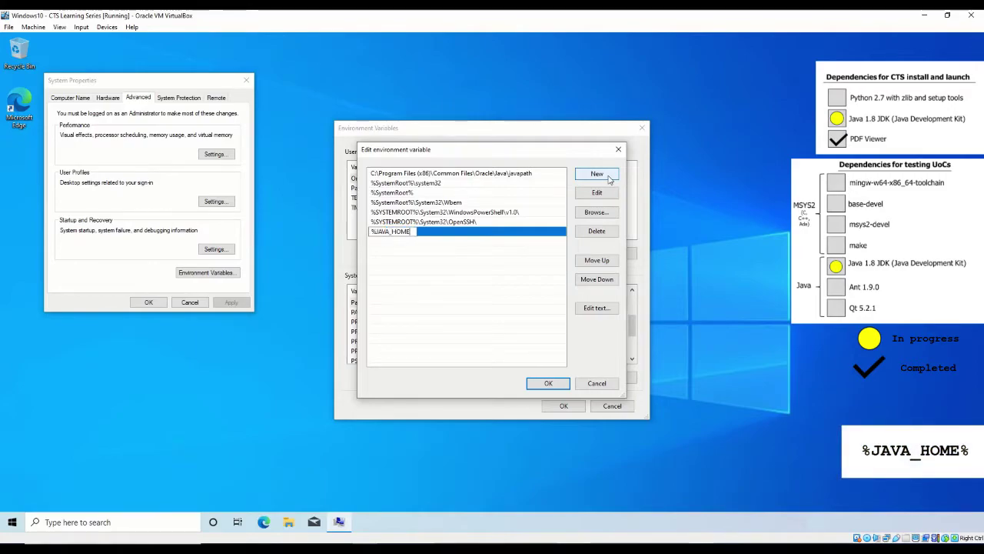
pyautogui.write('%')
pyautogui.press('Return')
pyautogui.click(597, 174)
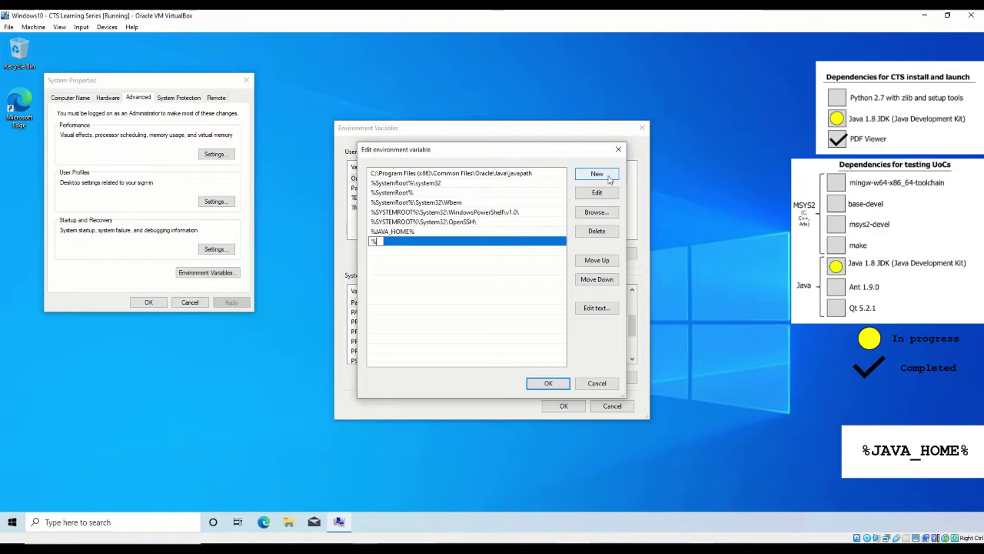
pyautogui.write('%JAVA_HOME%\\bin')
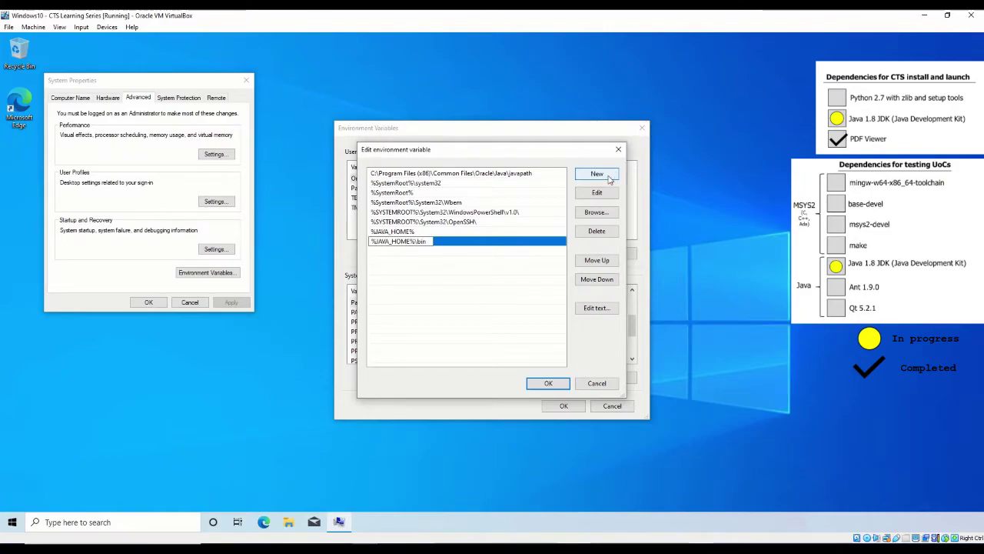
pyautogui.press('Return')
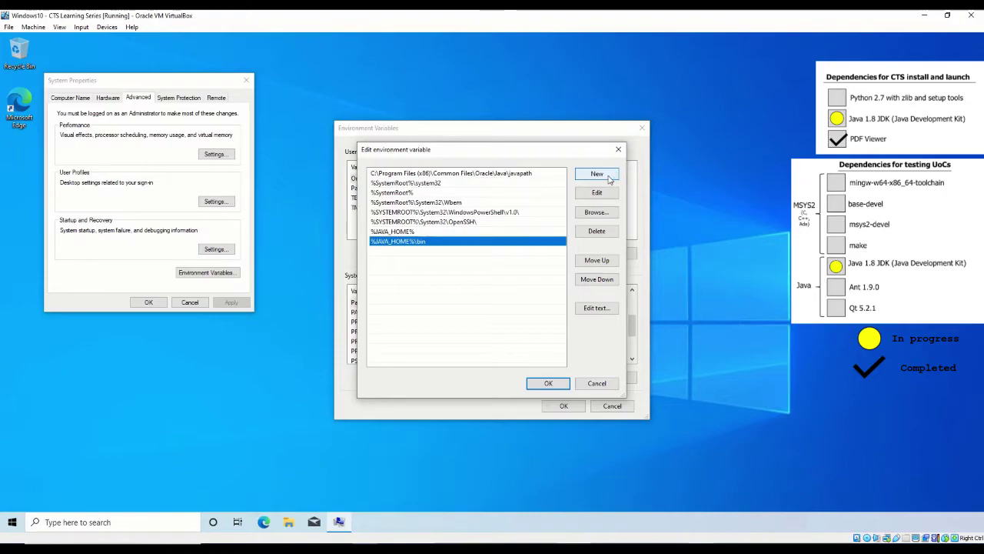
# Move %JAVA_HOME% to the top of Path with %JAVA_HOME%\bin directly below it
pyautogui.click(492, 233)
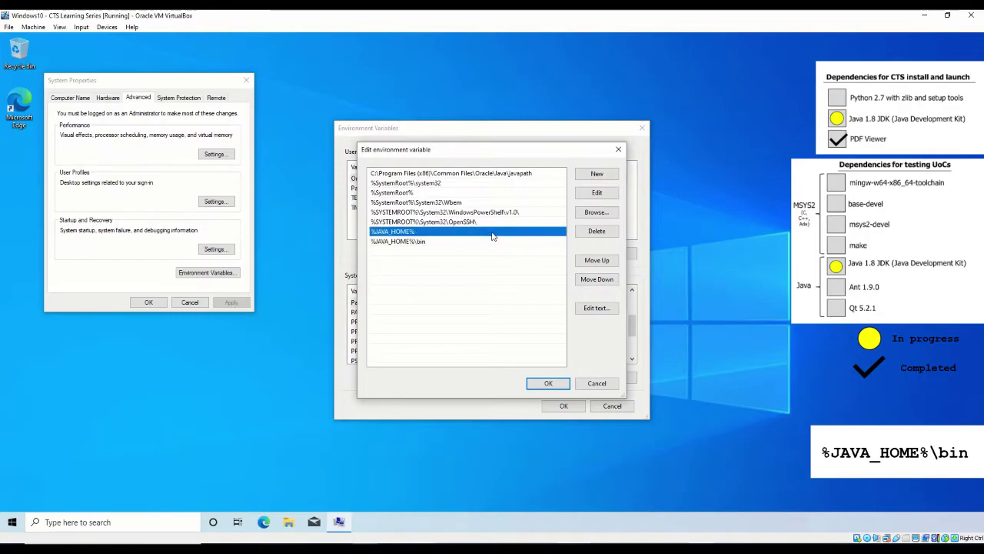
pyautogui.click(597, 260)
pyautogui.click(599, 262)
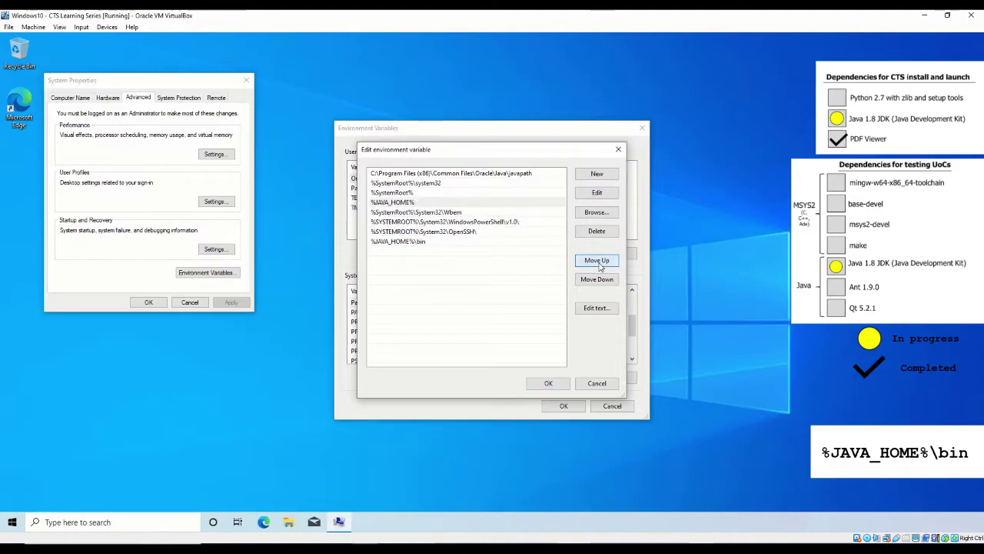
pyautogui.click(599, 266)
pyautogui.click(599, 265)
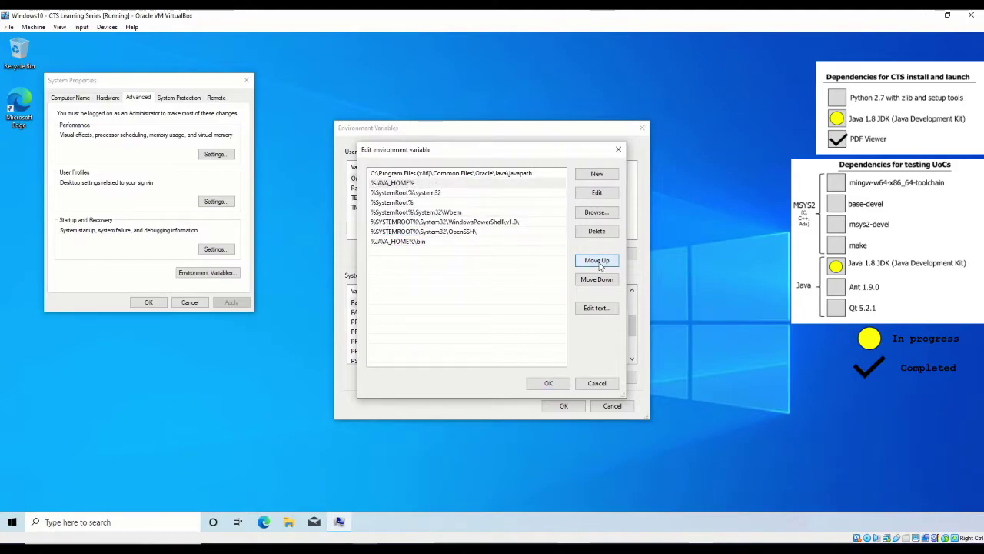
pyautogui.click(599, 264)
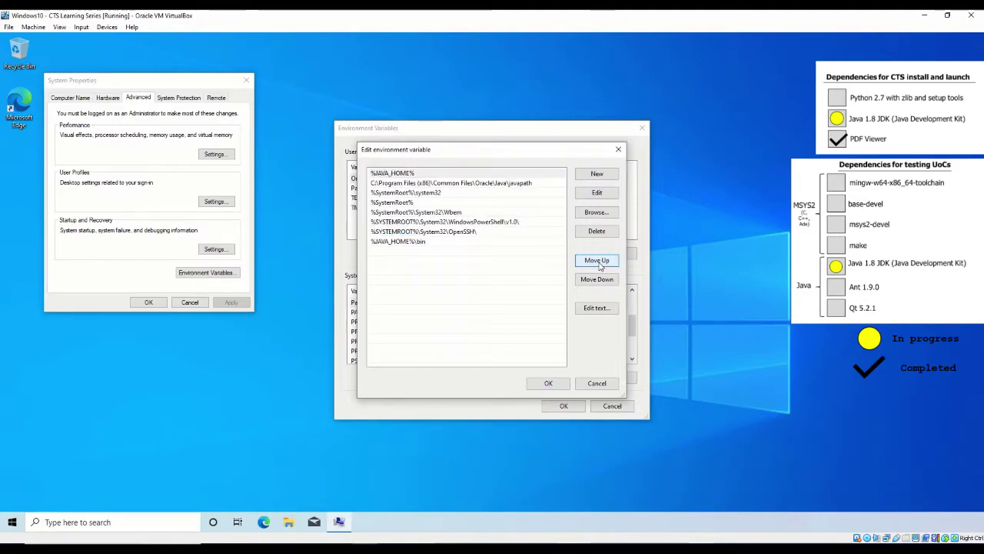
pyautogui.click(461, 243)
pyautogui.click(612, 262)
pyautogui.click(613, 262)
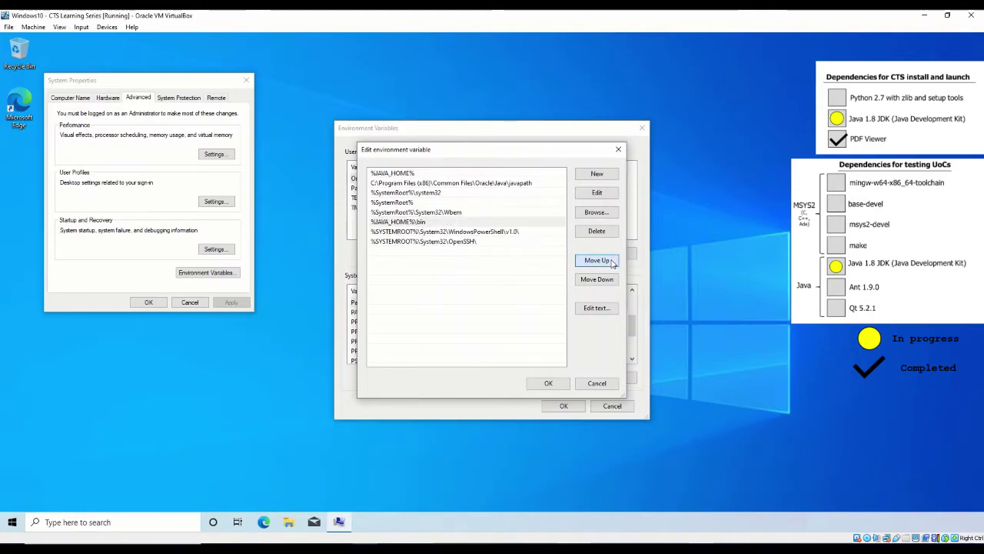
pyautogui.click(613, 263)
pyautogui.click(612, 263)
pyautogui.click(612, 263)
pyautogui.click(612, 263)
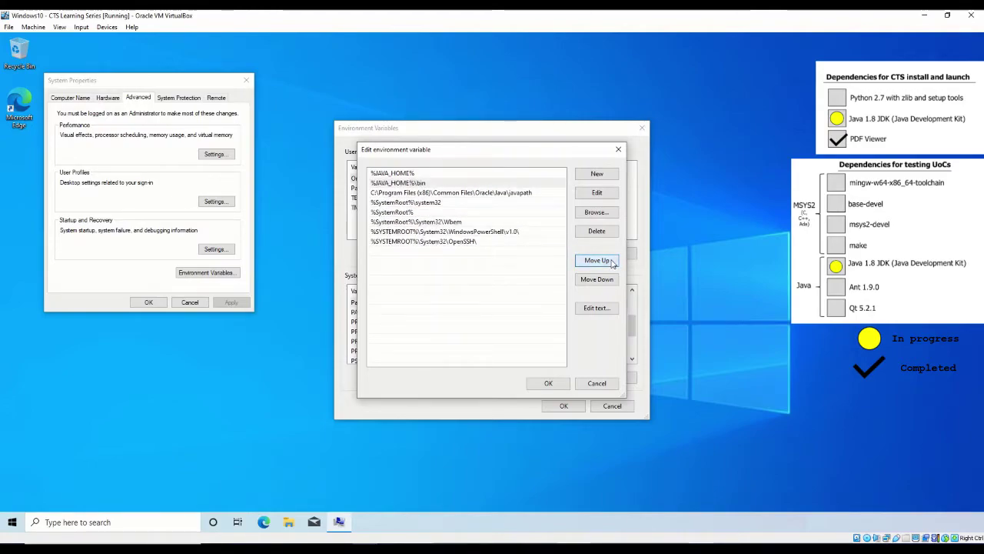
# Confirm the Path changes and close all environment variable and System Properties dialogs
pyautogui.click(549, 383)
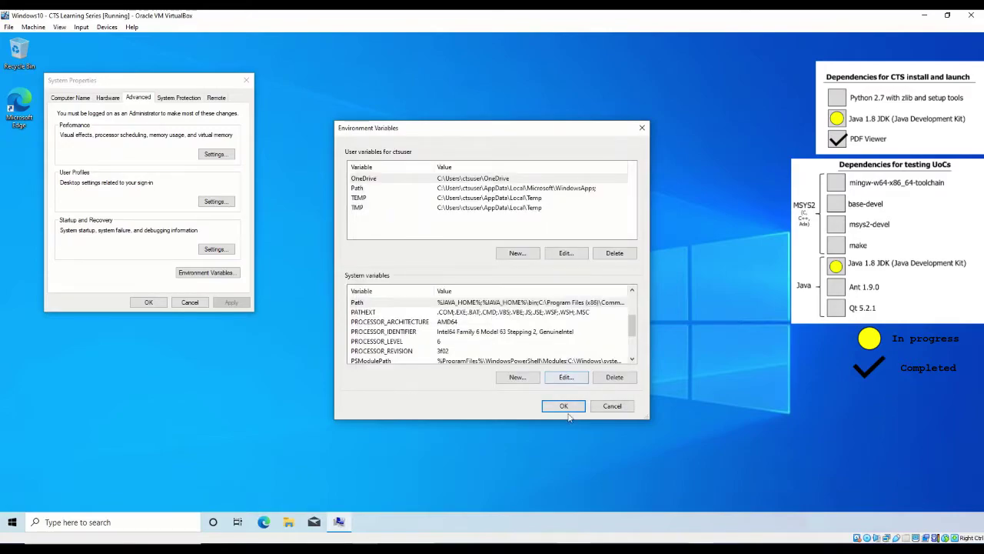
pyautogui.click(567, 412)
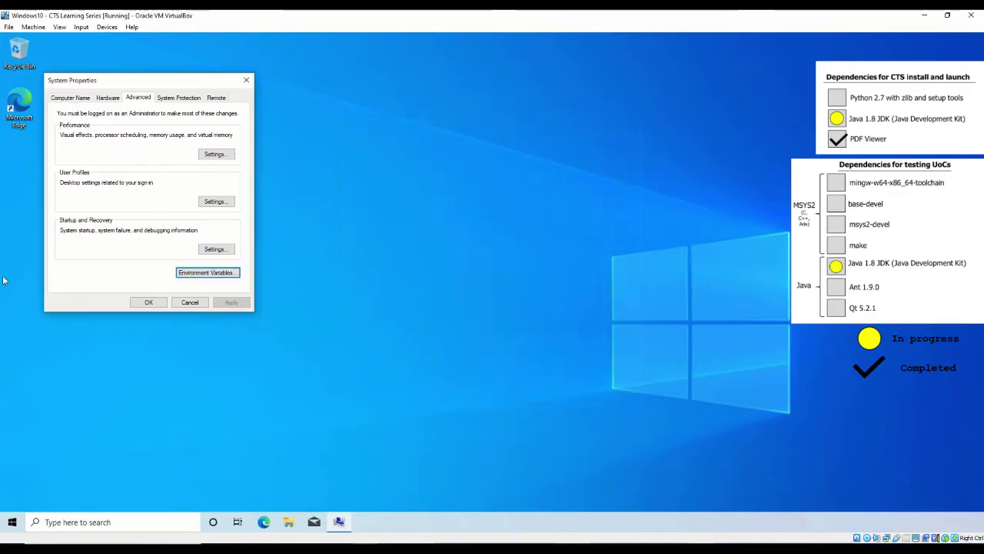
pyautogui.click(148, 302)
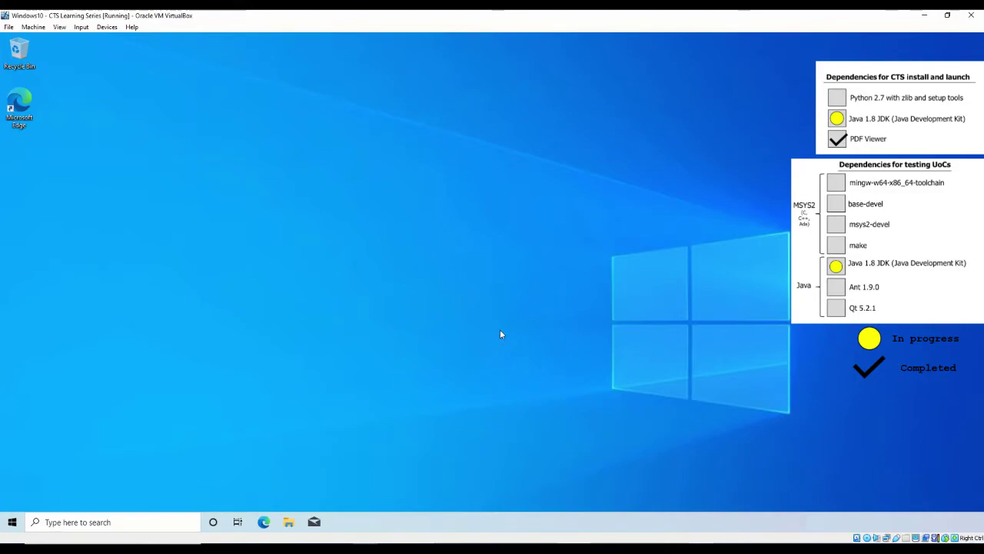
# Open Command Prompt and run java -version to confirm Java 1.8.0_291
pyautogui.click(173, 519)
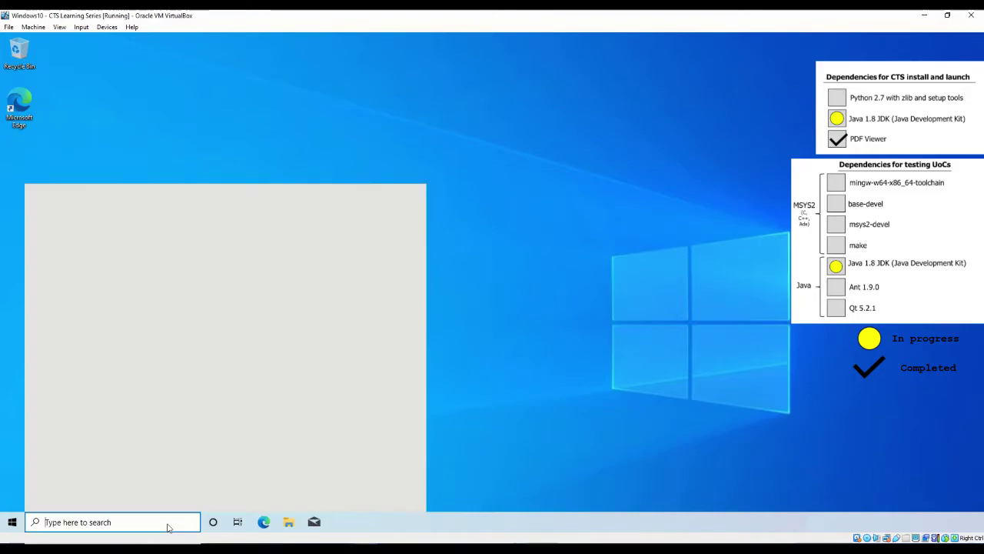
pyautogui.write('com')
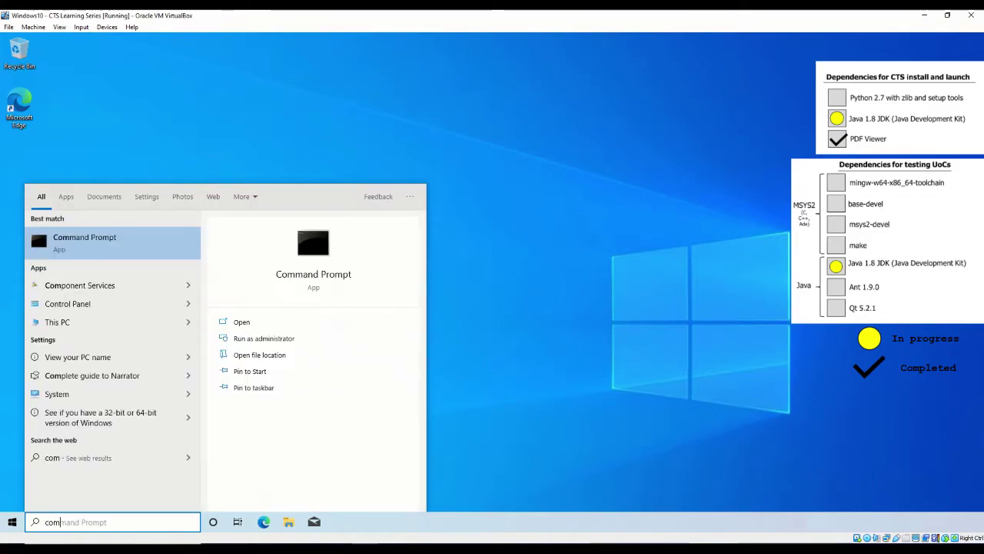
pyautogui.press('Return')
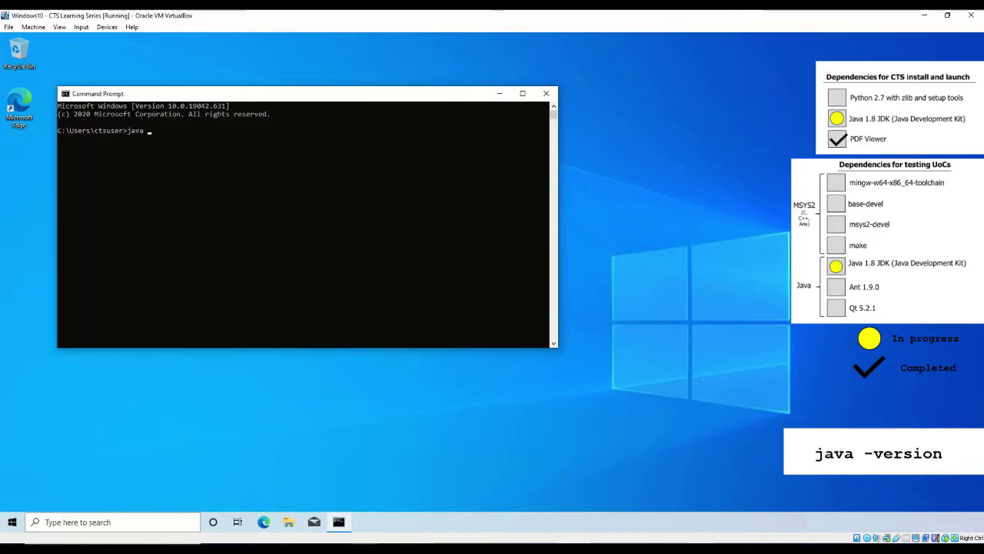
pyautogui.write('-version')
pyautogui.press('Return')
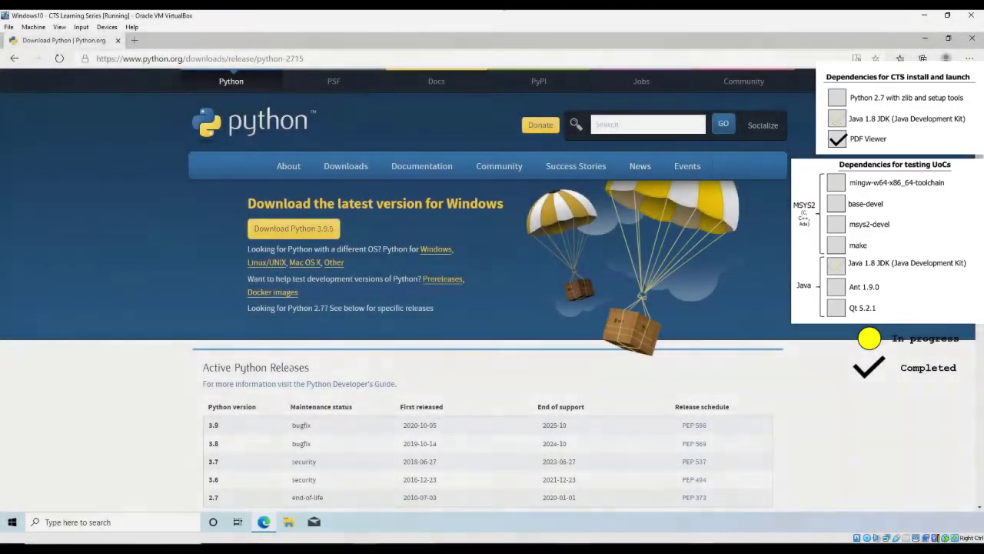
# Download the Python 2.7.18 Windows x86-64 MSI installer and show it in Downloads
pyautogui.scroll(-3, 394, 307)
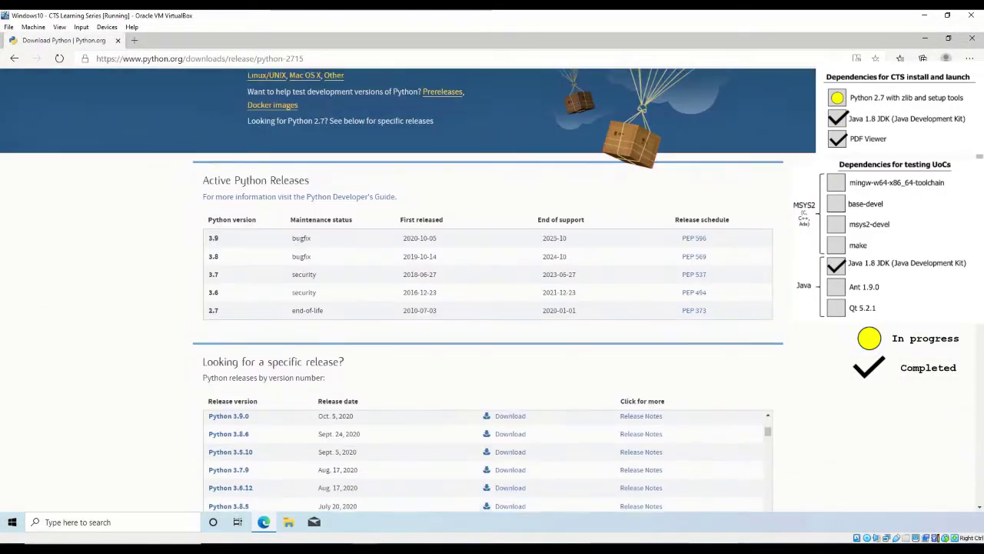
pyautogui.scroll(-3, 385, 275)
pyautogui.scroll(-3, 290, 298)
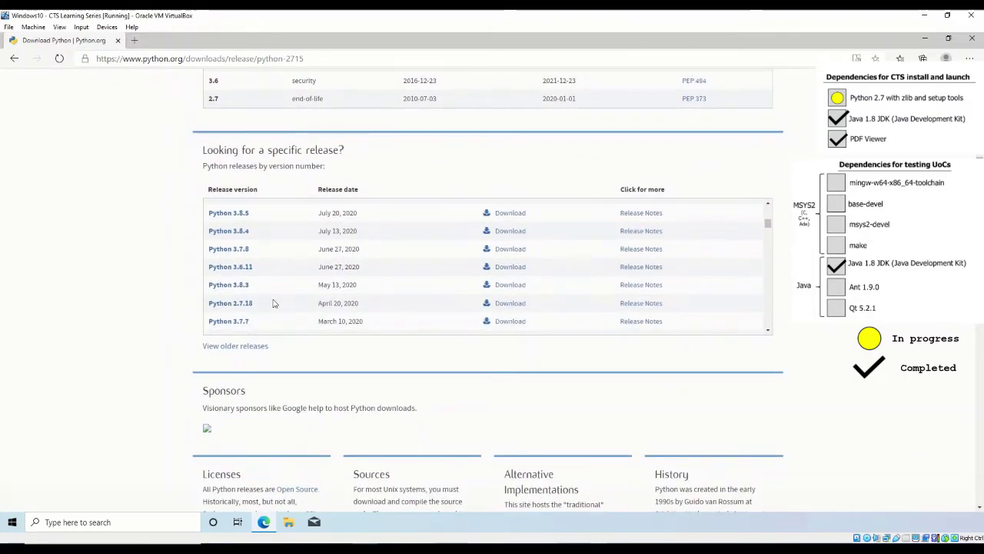
pyautogui.click(512, 308)
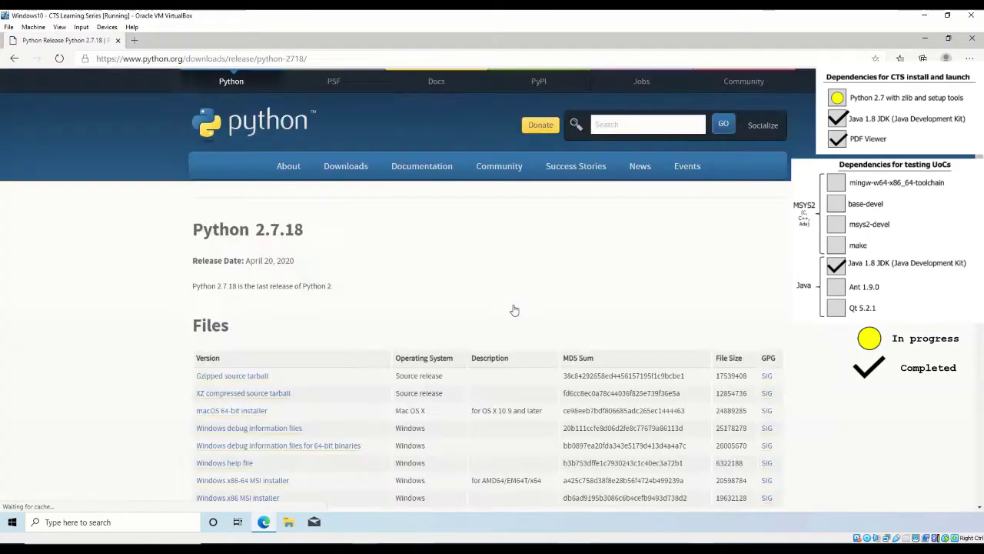
pyautogui.scroll(-1, 514, 309)
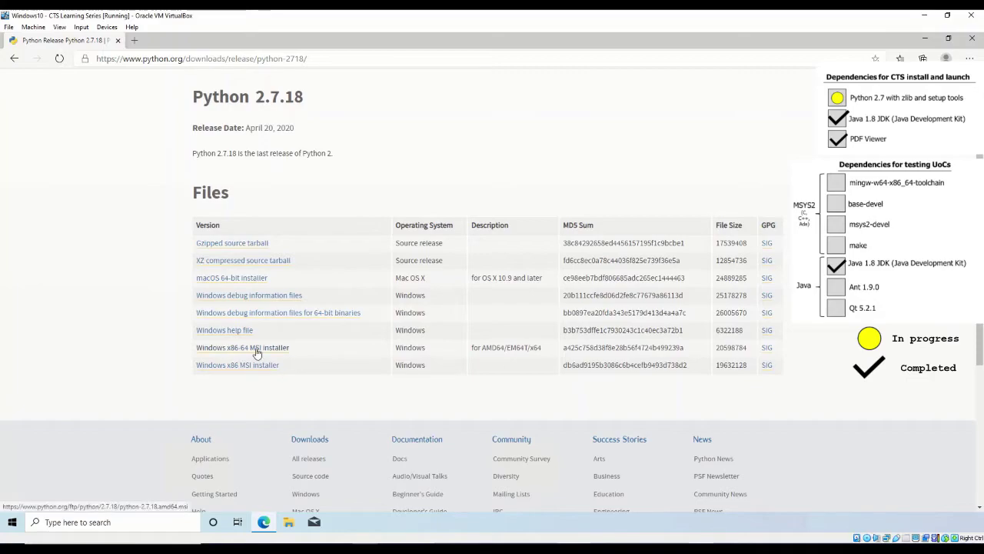
pyautogui.click(257, 349)
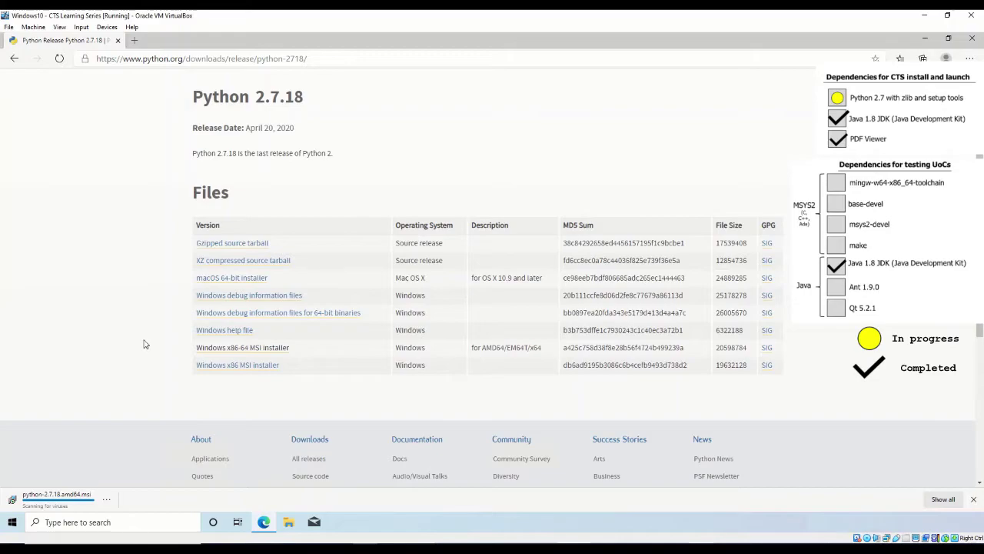
pyautogui.click(106, 499)
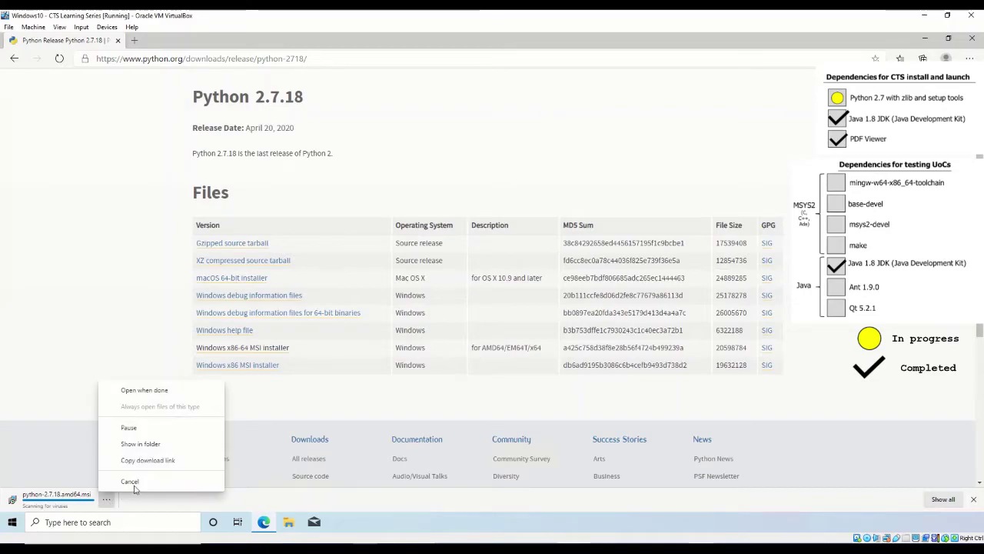
pyautogui.click(154, 446)
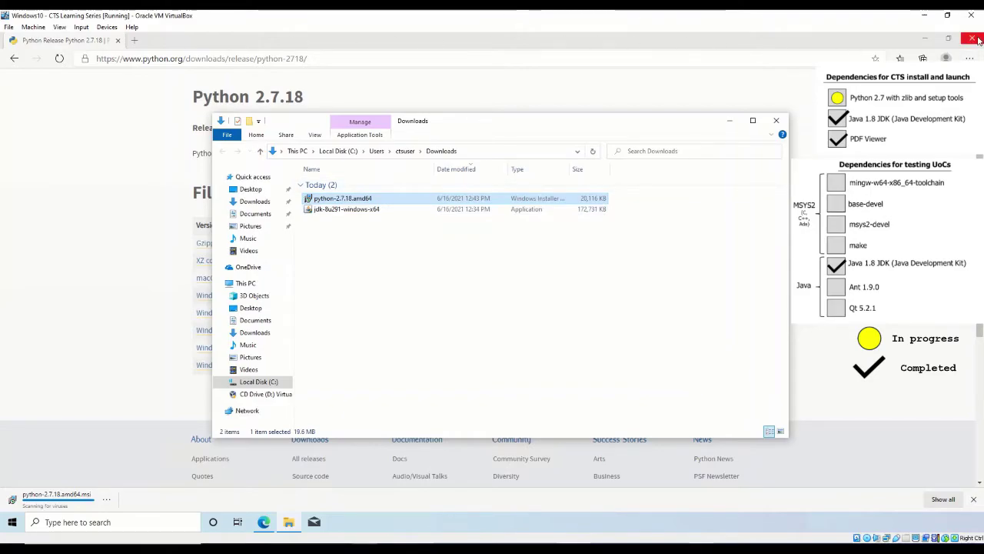
# Launch the Python 2.7.18 installer for all users with install location C:\Python27\
pyautogui.click(925, 38)
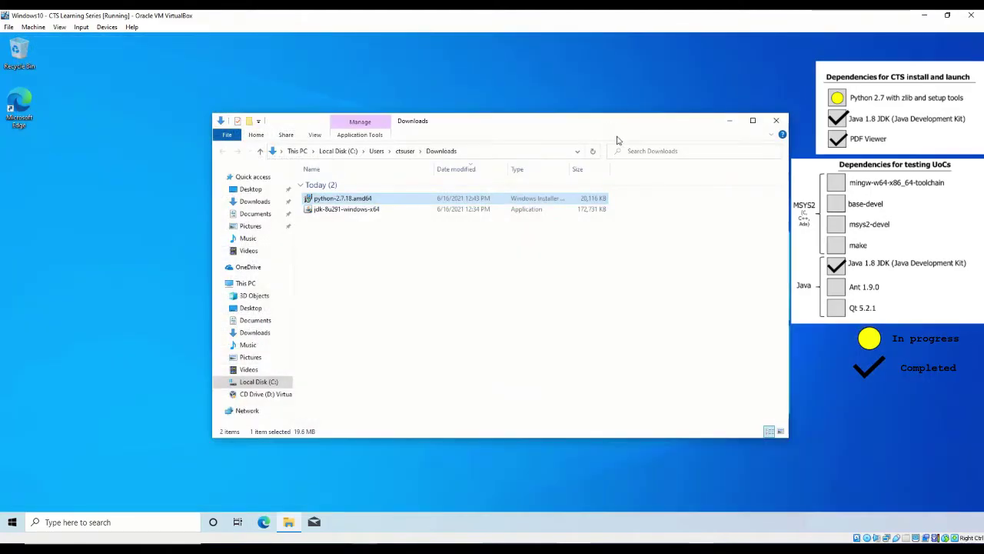
pyautogui.doubleClick(359, 202)
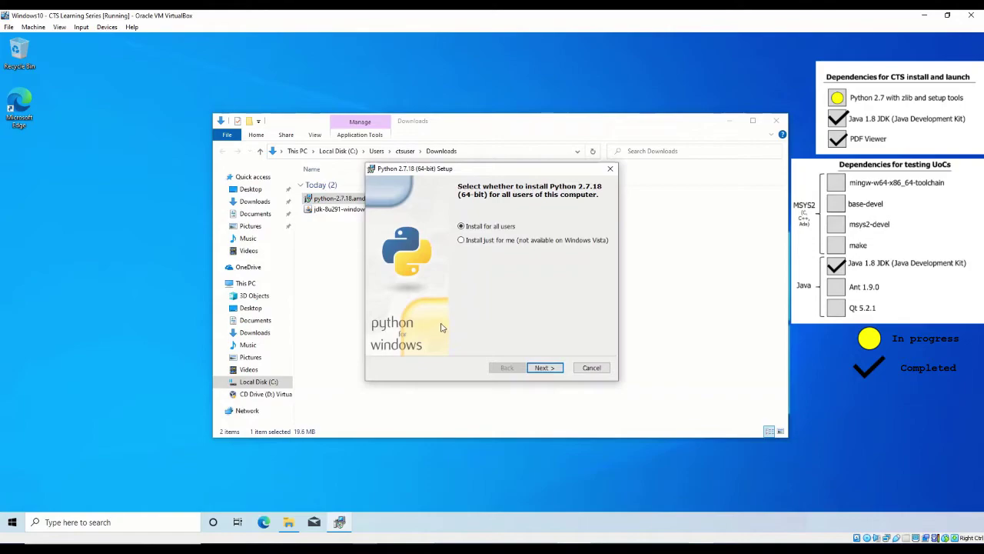
pyautogui.click(543, 368)
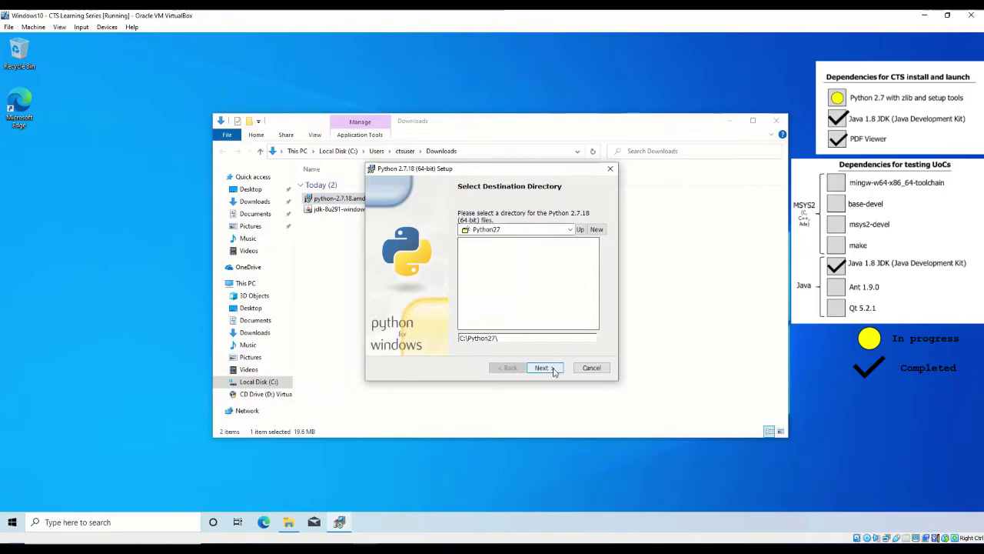
pyautogui.click(553, 371)
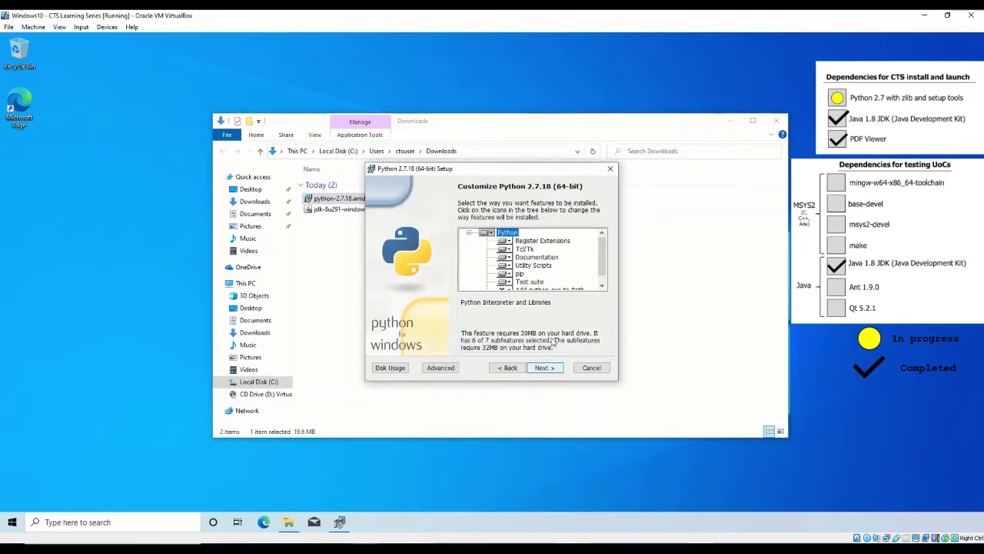
# Enable 'Add python.exe to Path', install with UAC approval, and close the finished installer
pyautogui.scroll(-1, 562, 265)
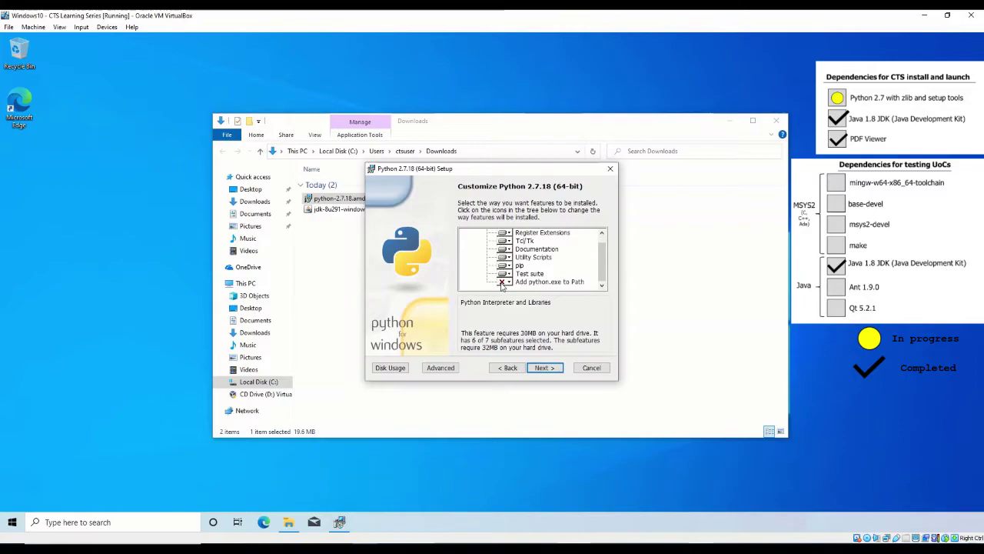
pyautogui.click(504, 283)
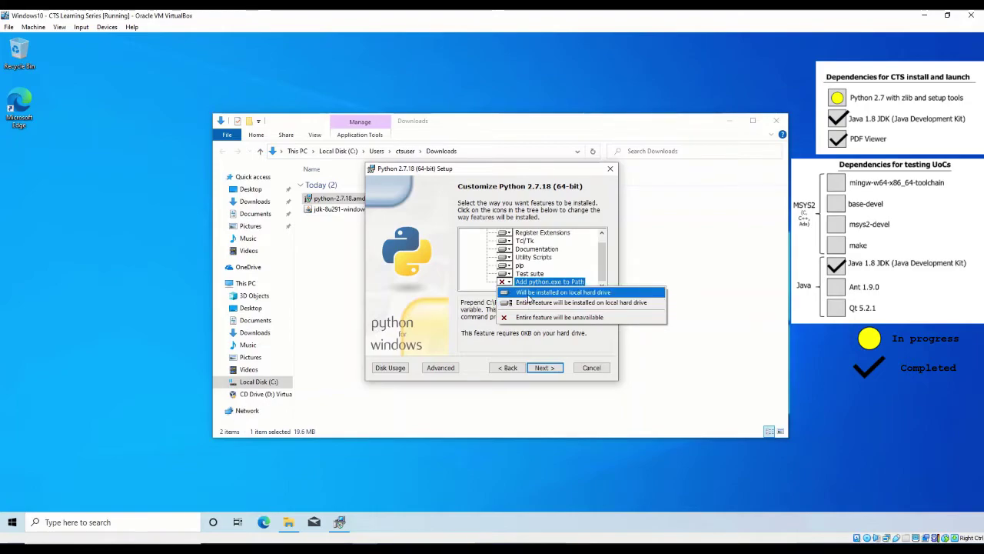
pyautogui.click(529, 297)
pyautogui.click(544, 368)
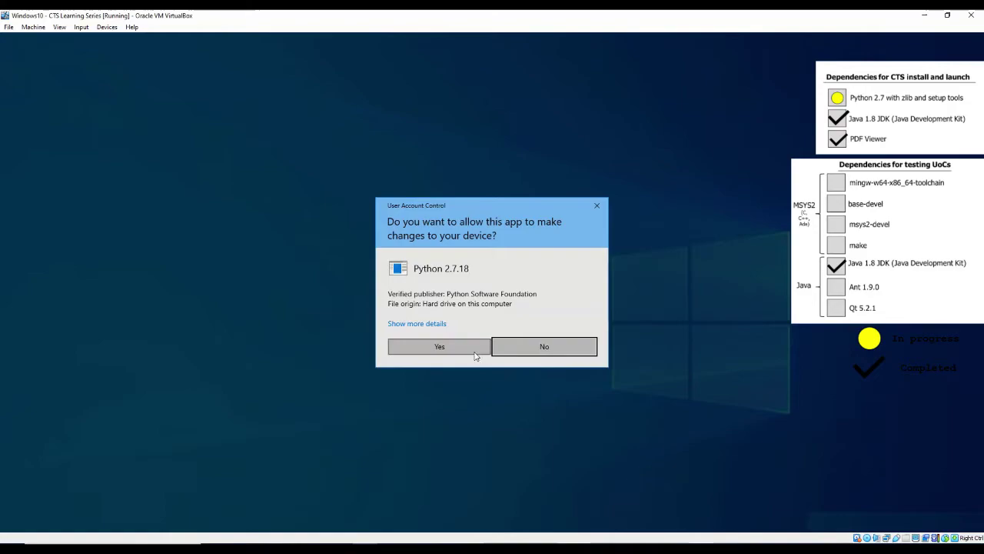
pyautogui.click(463, 347)
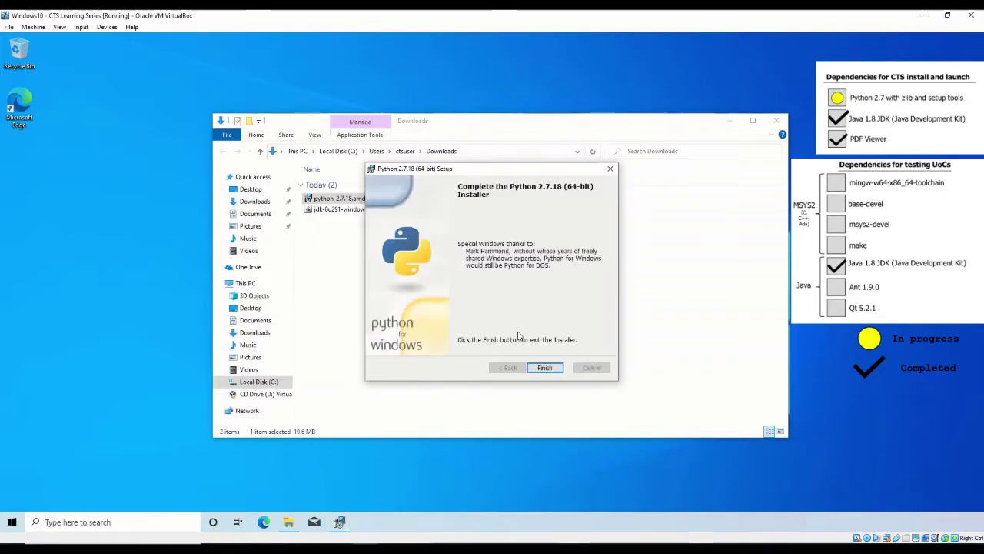
pyautogui.click(544, 368)
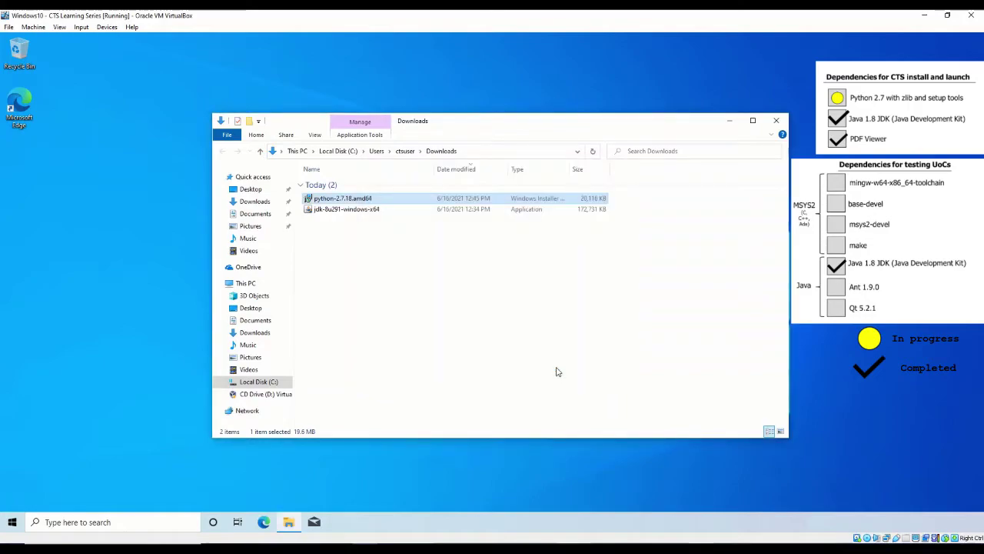
pyautogui.click(558, 363)
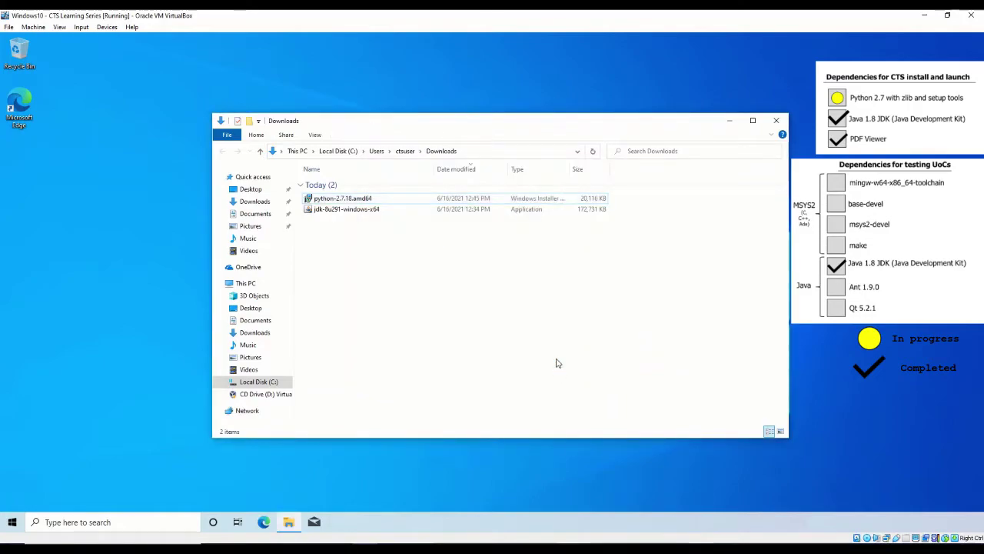
# Reopen Environment Variables via an 'environme' search and open the system Path to check the Python27 entries
pyautogui.click(776, 121)
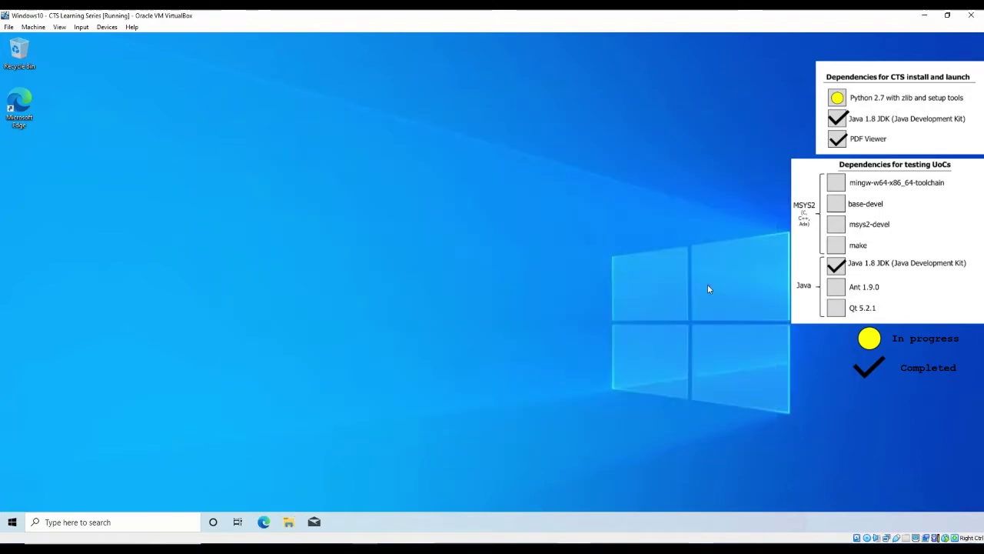
pyautogui.click(100, 522)
pyautogui.write('e')
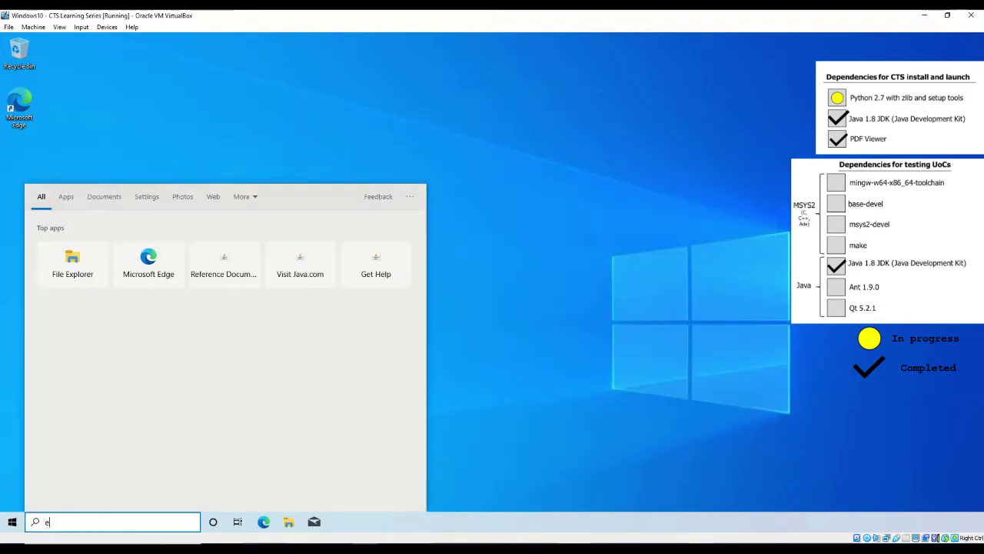
pyautogui.write('nvironme')
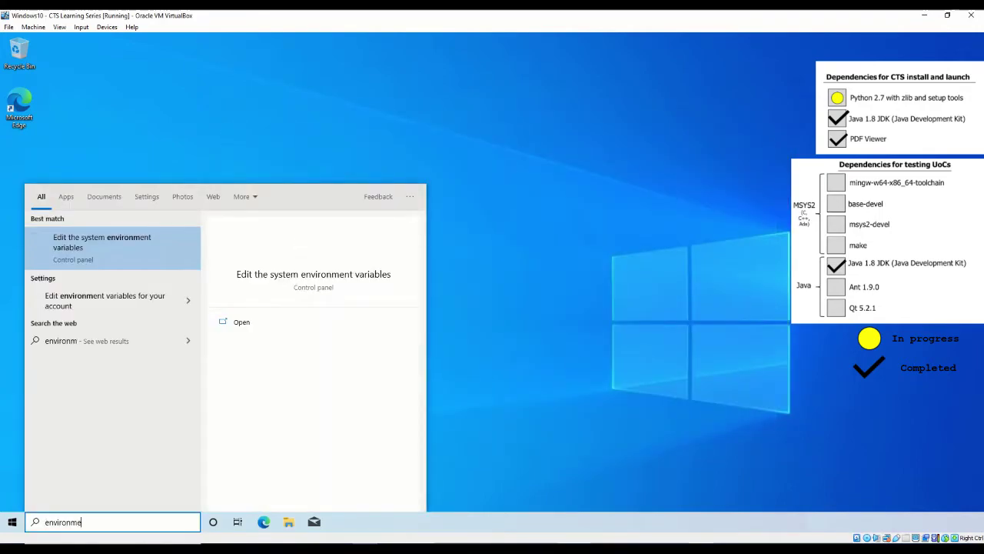
pyautogui.press('Return')
pyautogui.click(194, 260)
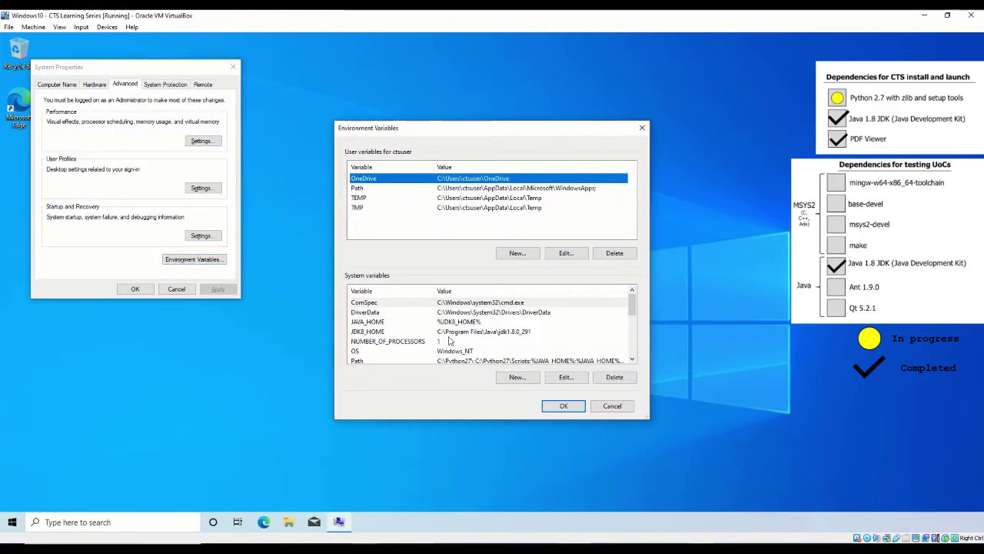
pyautogui.scroll(-1, 451, 341)
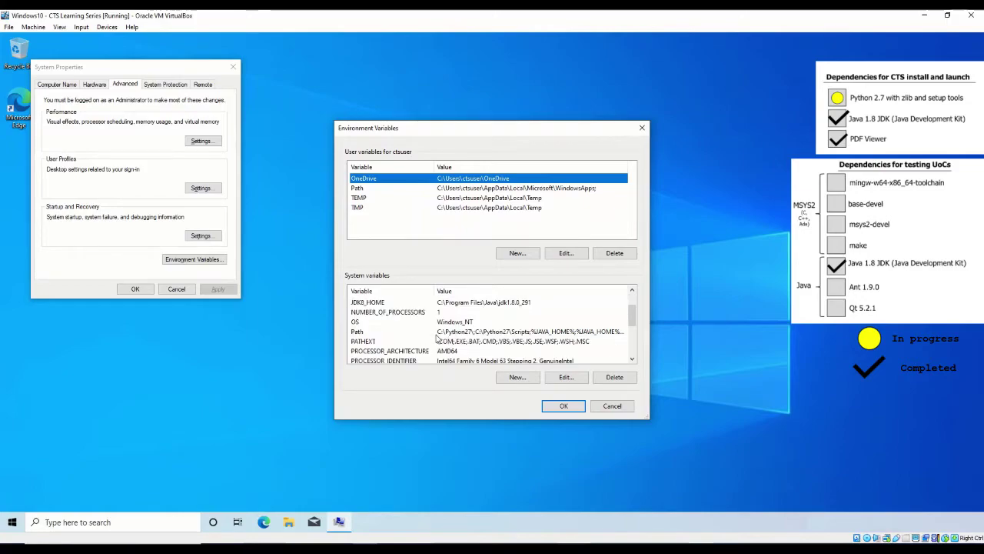
pyautogui.doubleClick(436, 336)
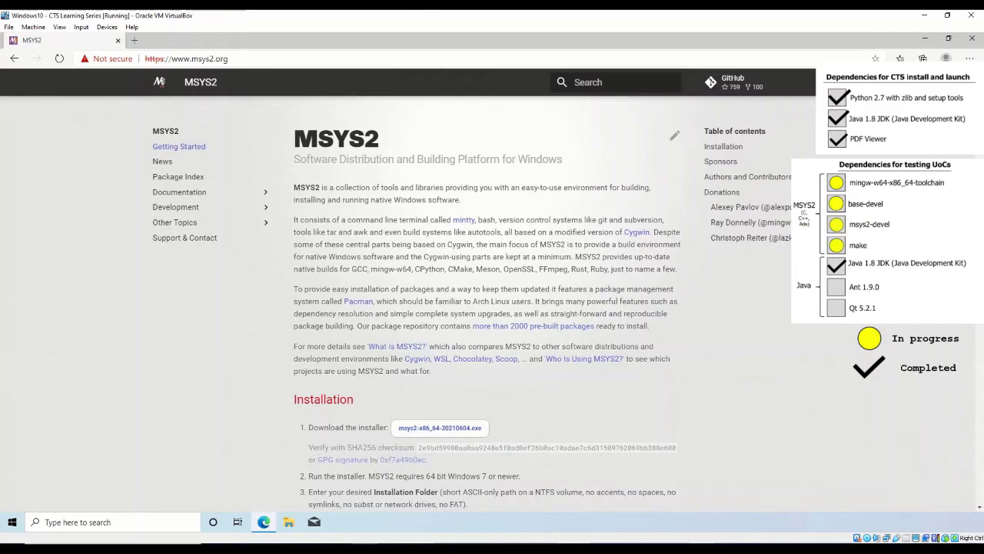
# Download msys2-x86_64-20210604.exe from the Installation section of msys2.org
pyautogui.scroll(-5, 742, 309)
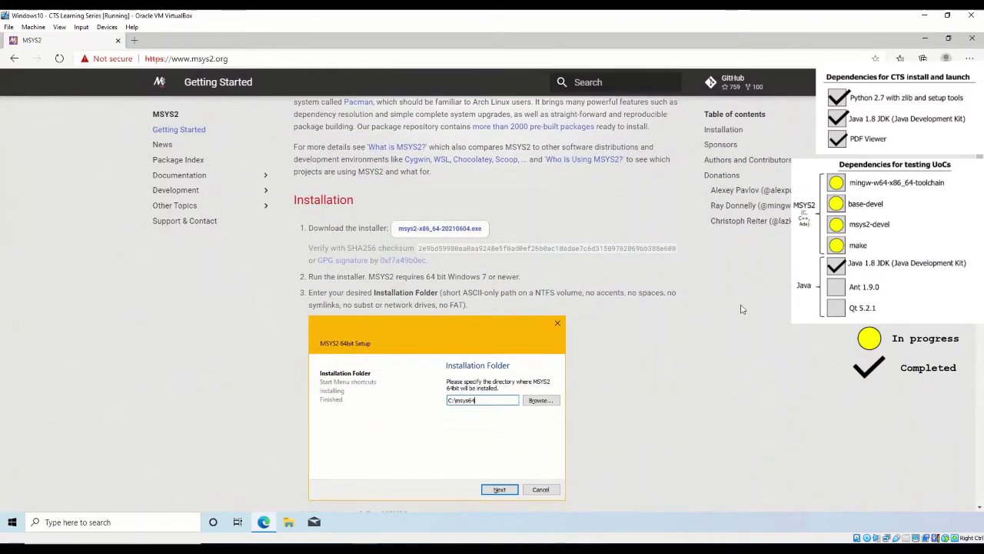
pyautogui.click(446, 234)
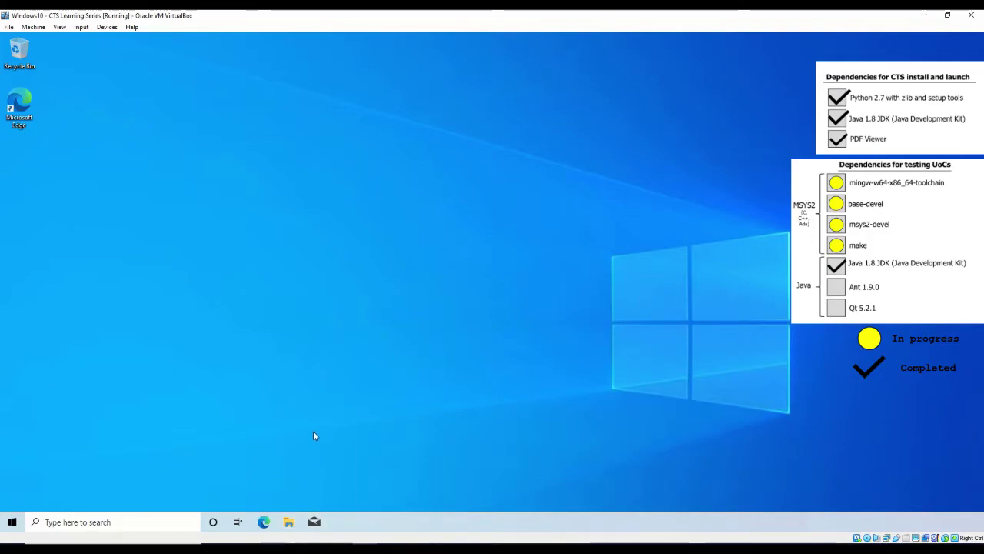
pyautogui.press('super+e')
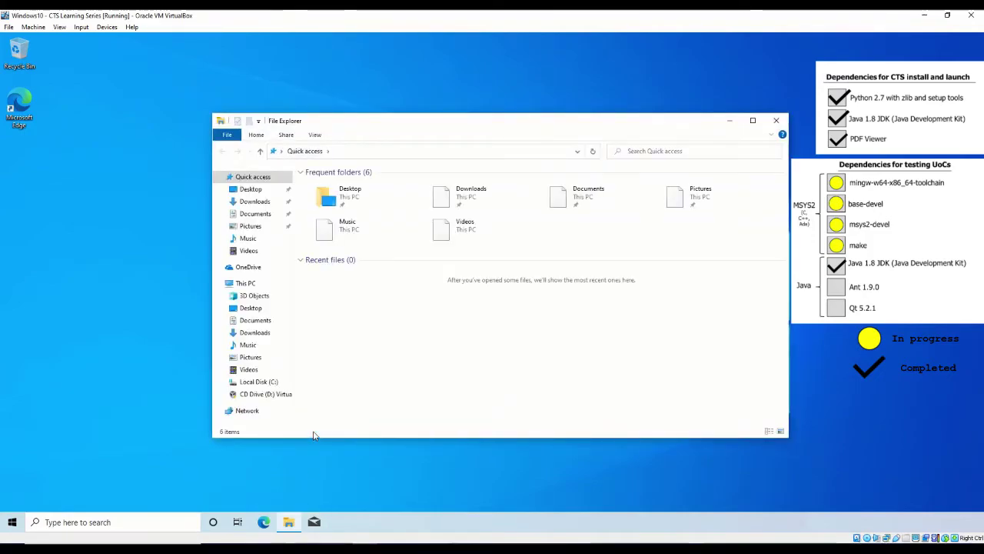
pyautogui.click(253, 333)
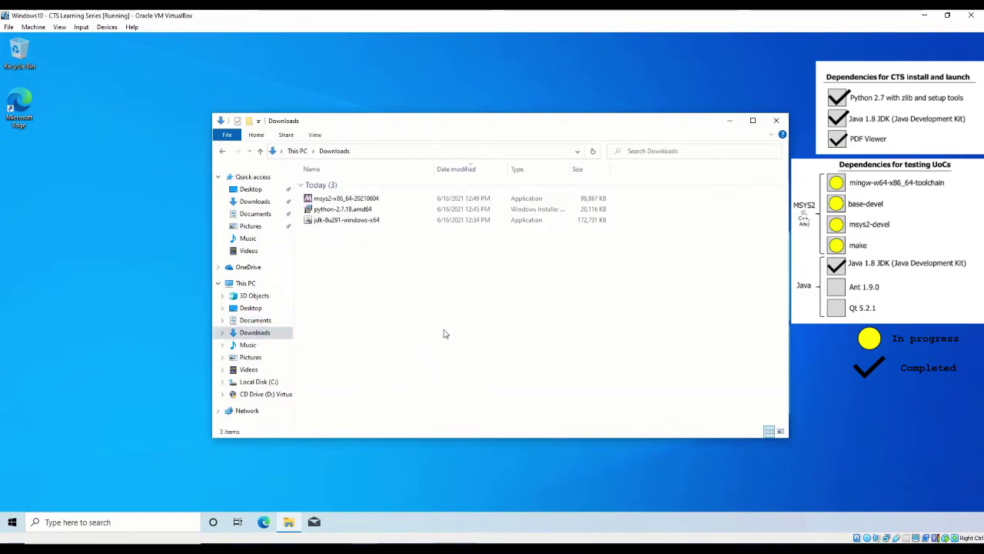
pyautogui.doubleClick(389, 202)
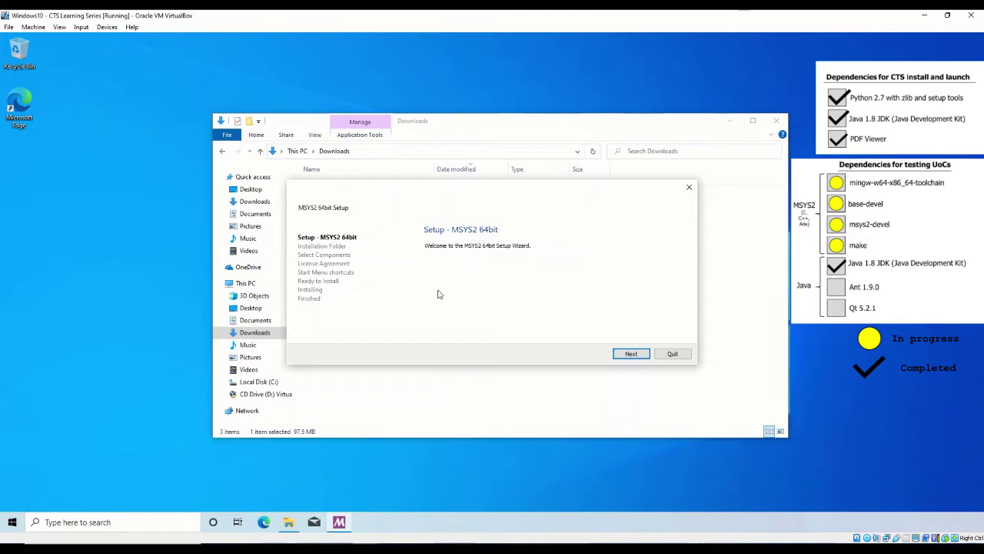
# Accept the C:\msys64 install folder and default Start Menu shortcuts to install MSYS2 64bit
pyautogui.click(626, 355)
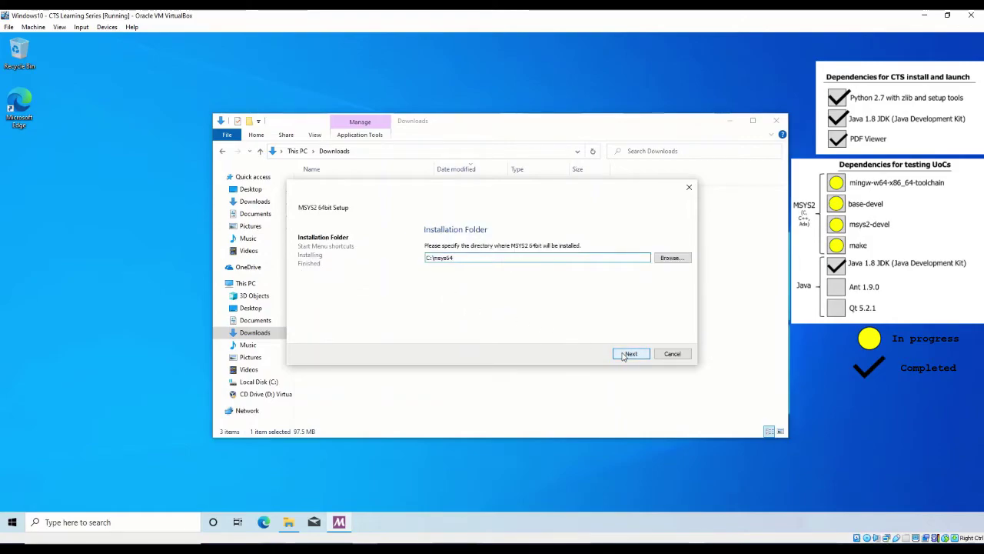
pyautogui.click(625, 354)
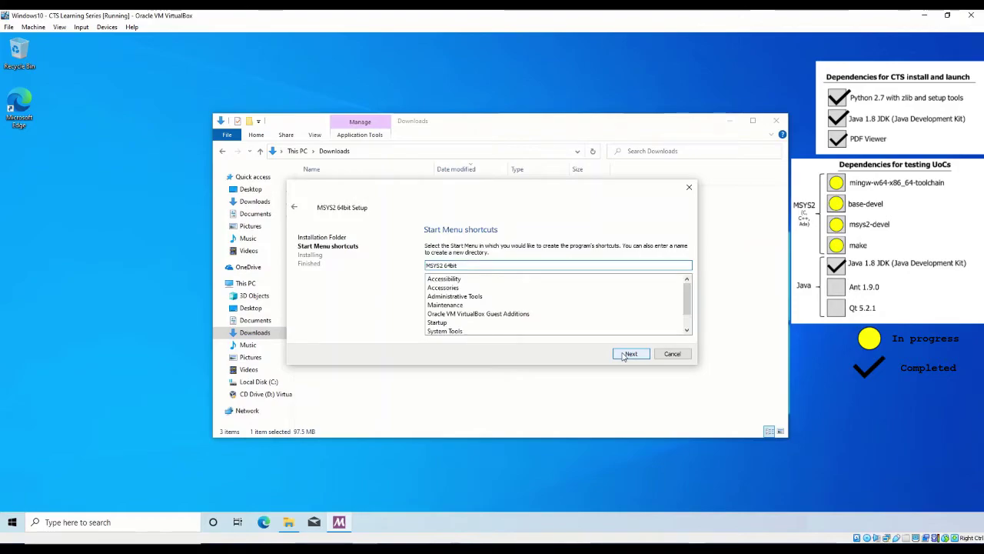
pyautogui.click(629, 354)
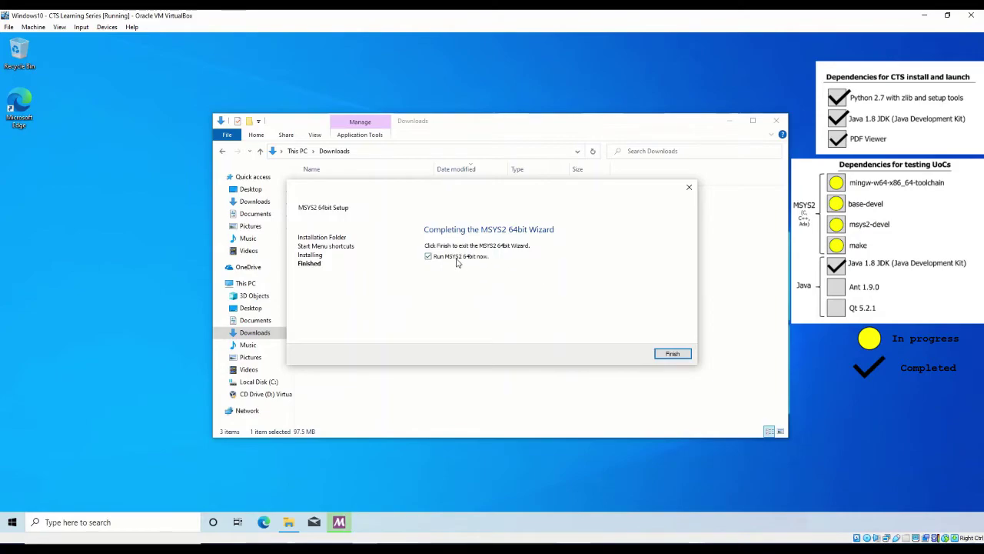
# Go to the desktop and launch the MSYS2 MSYS terminal from Windows search
pyautogui.click(672, 354)
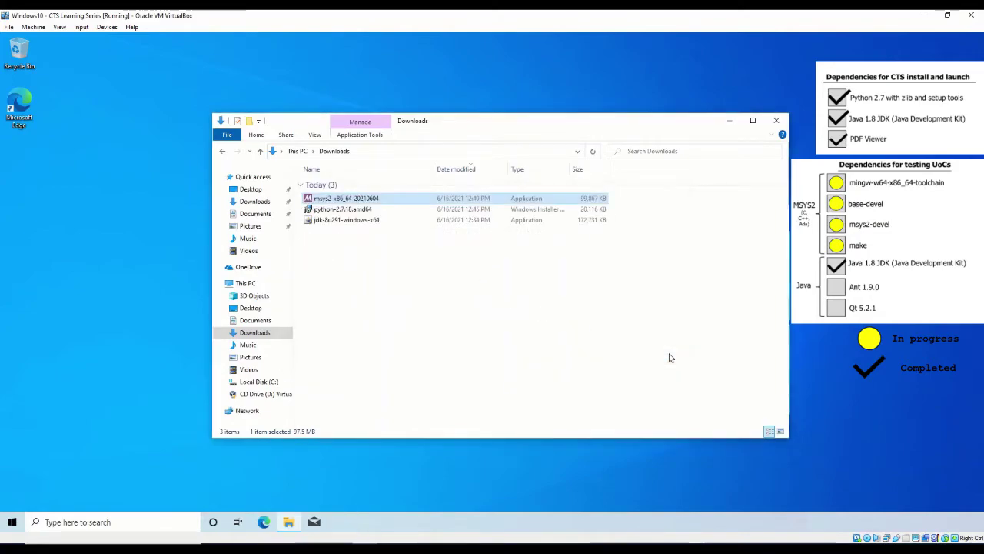
pyautogui.press('super+d')
pyautogui.rightClick(451, 391)
pyautogui.click(174, 524)
pyautogui.write('msys')
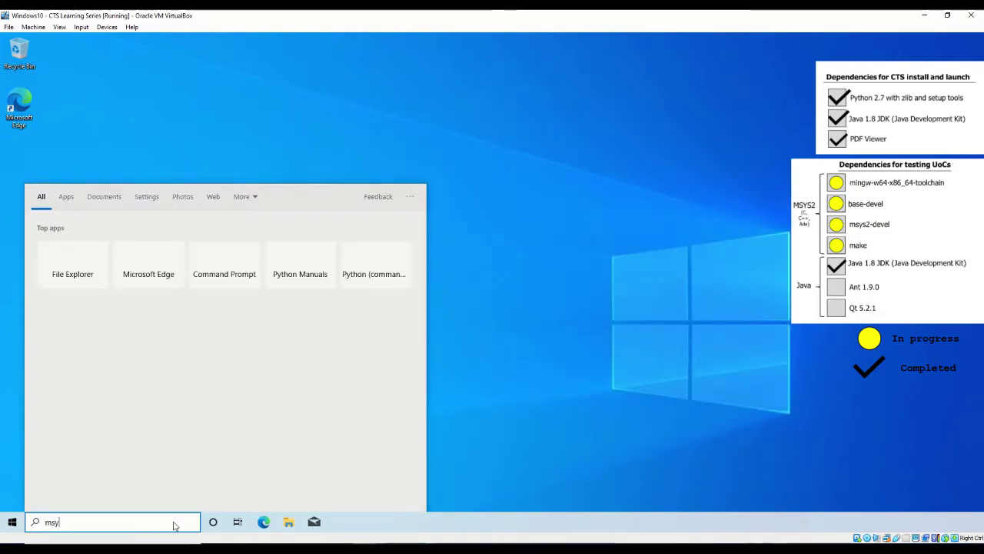
pyautogui.click(151, 250)
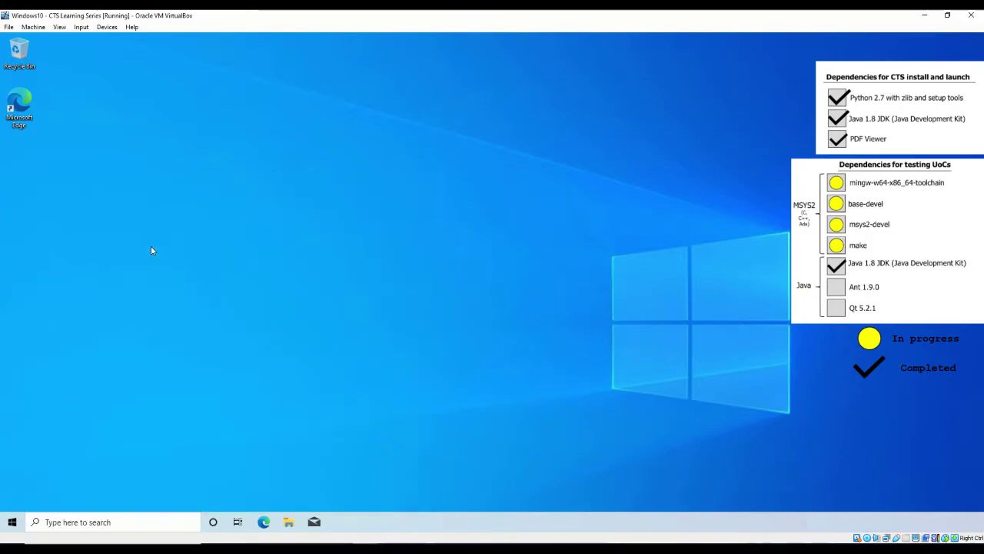
pyautogui.moveTo(182, 123); pyautogui.dragTo(421, 182)
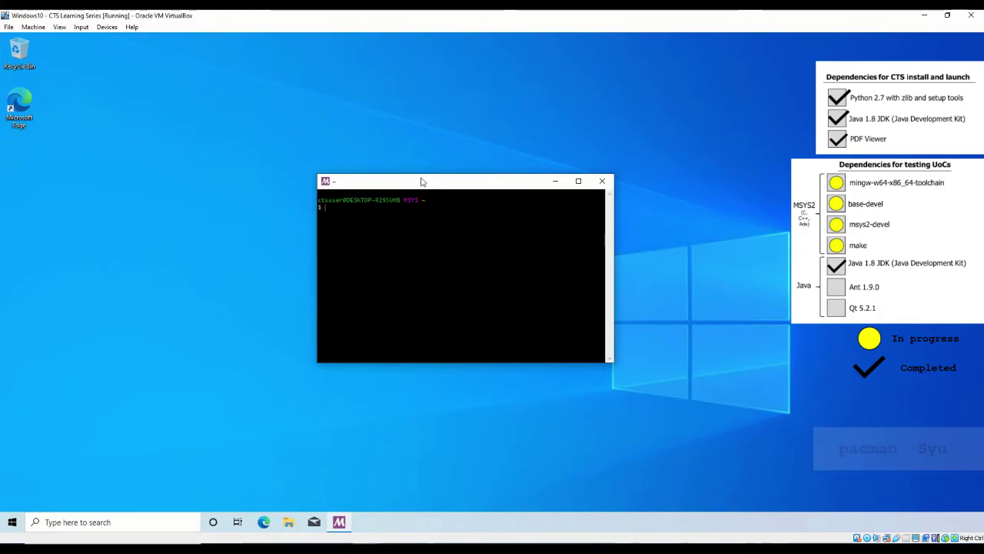
# Run pacman -Syu and answer y to both the upgrade and terminal-close prompts
pyautogui.write('pacman -Syu')
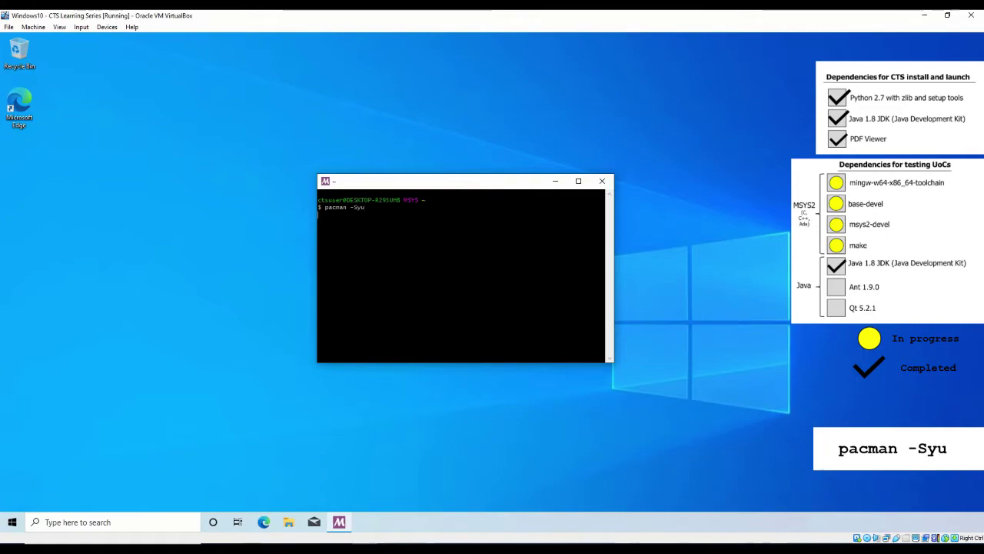
pyautogui.press('Return')
pyautogui.write('y')
pyautogui.press('Return')
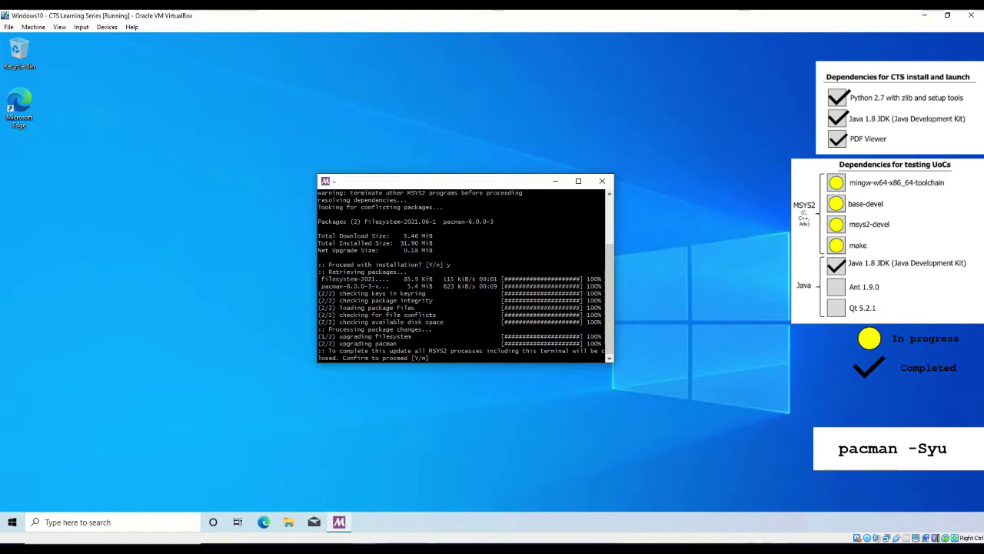
pyautogui.write('y')
pyautogui.press('Return')
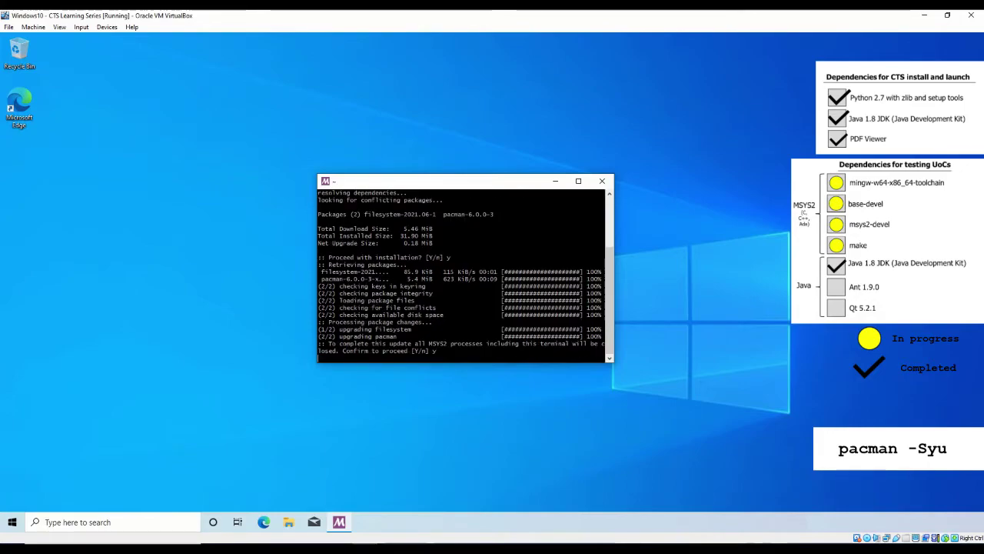
# Relaunch MSYS2 MSYS via search and rerun the pacman update, confirming the 4-package upgrade
pyautogui.click(143, 521)
pyautogui.write('msys2')
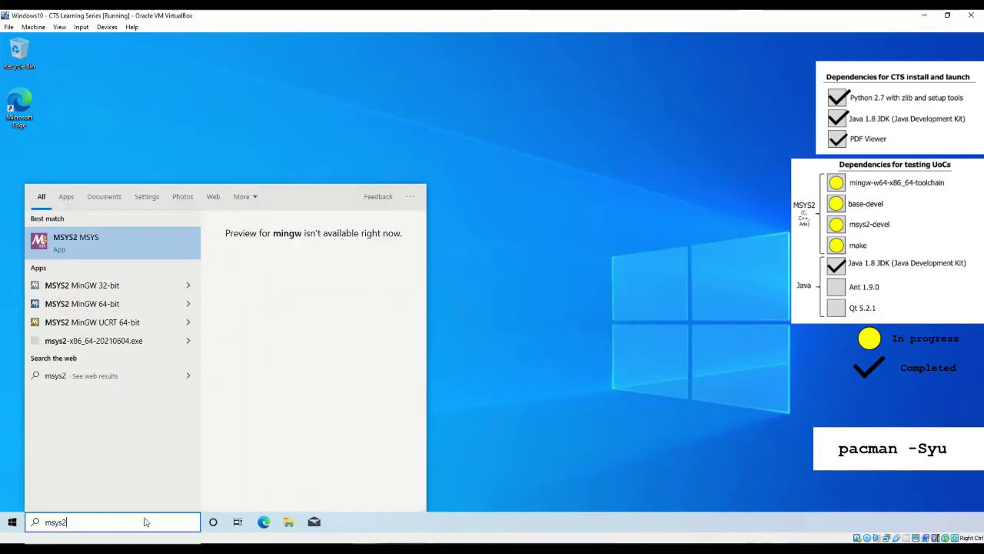
pyautogui.press('Return')
pyautogui.moveTo(91, 55); pyautogui.dragTo(402, 184)
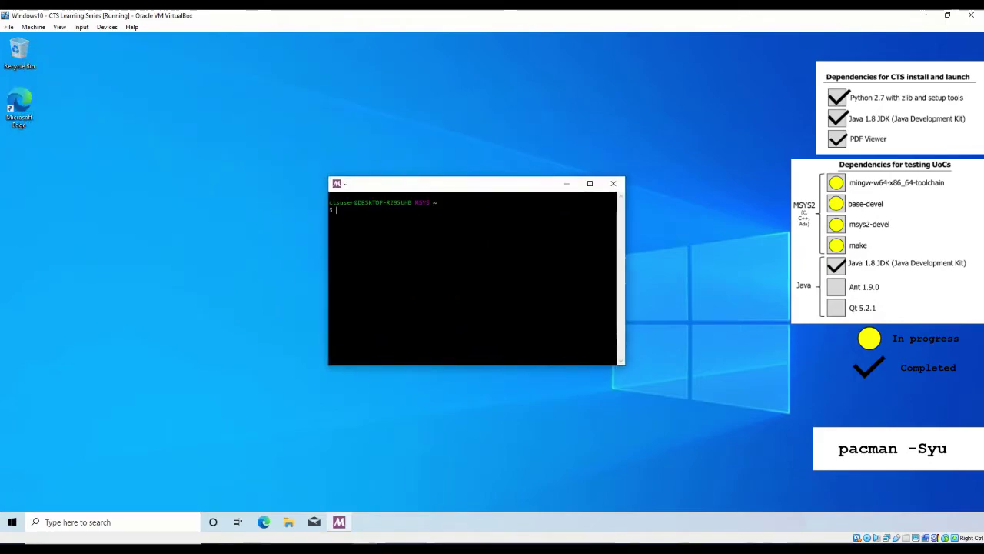
pyautogui.write('pacman -Syu')
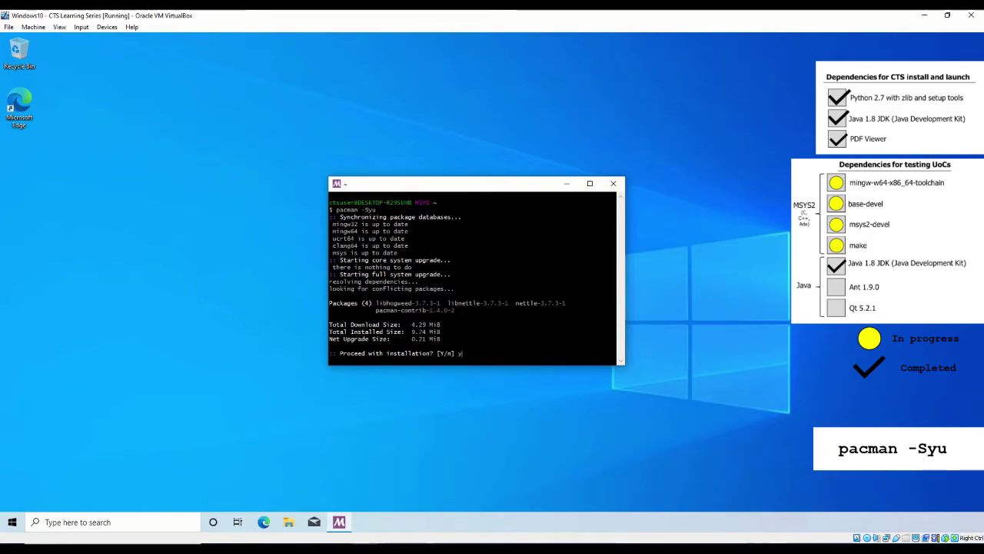
pyautogui.write('y')
pyautogui.press('Return')
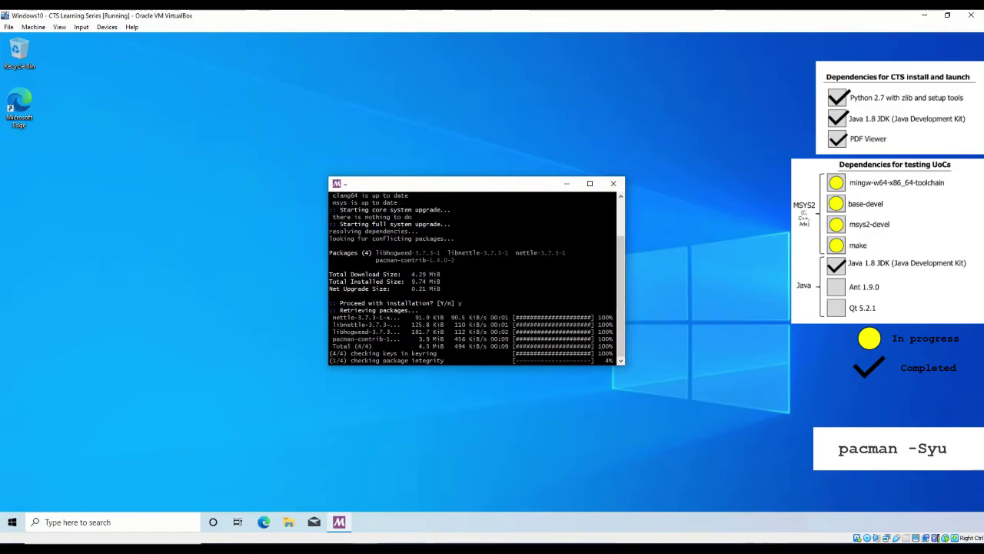
# Install mingw-w64-x86_64-toolchain, base-devel, msys2-devel and make, accepting all group members and confirming
pyautogui.write('pacman')
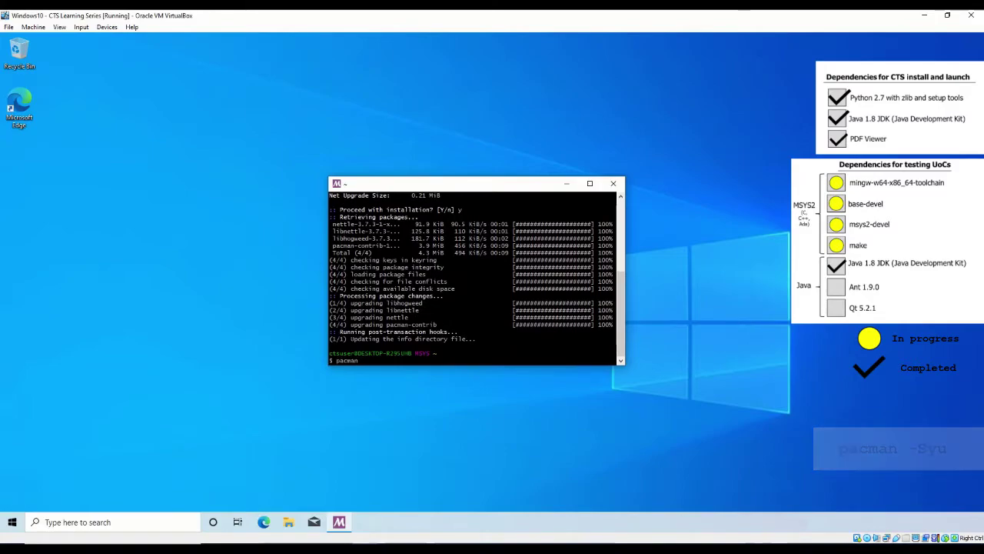
pyautogui.write(' -S mingw-w64-x86')
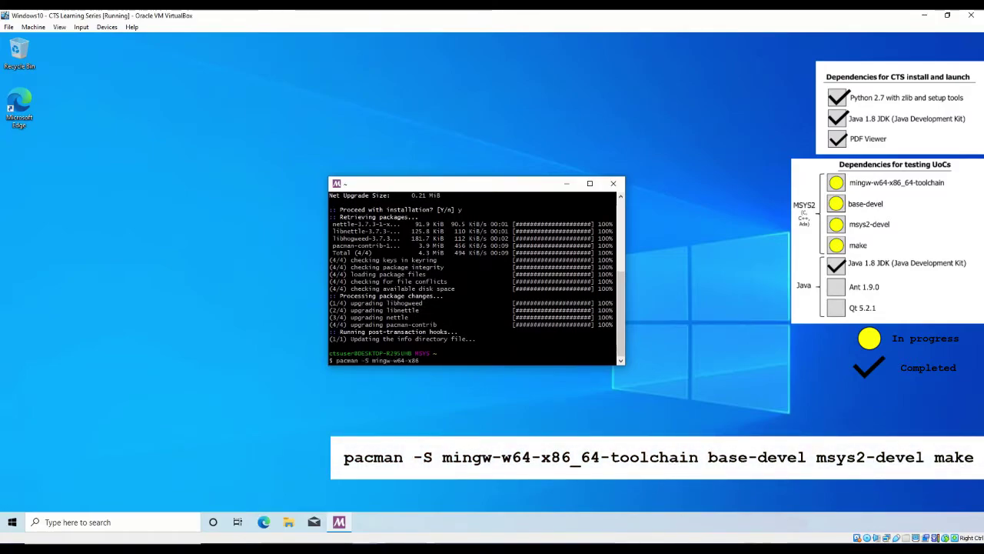
pyautogui.write('_64-toolchain')
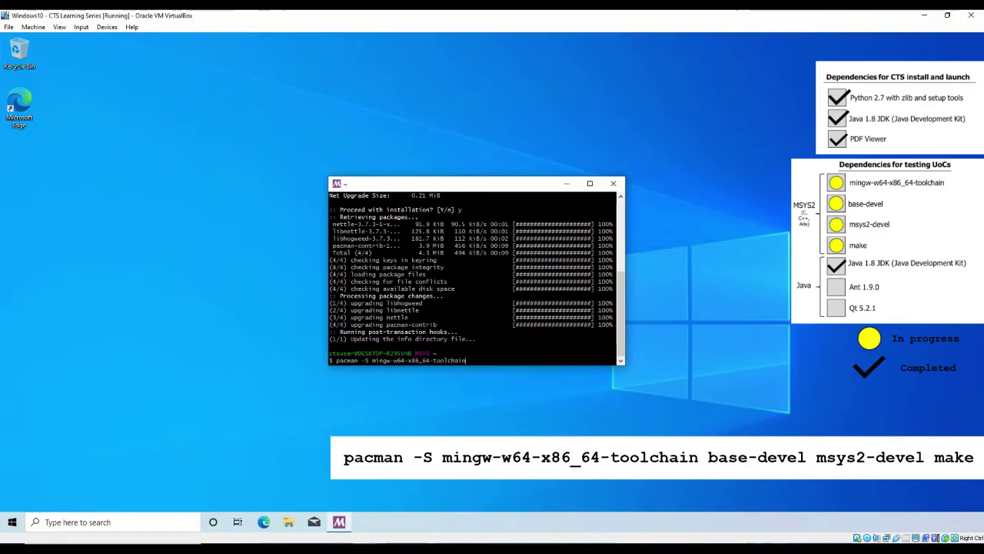
pyautogui.write(' base-devel msys2-devel make')
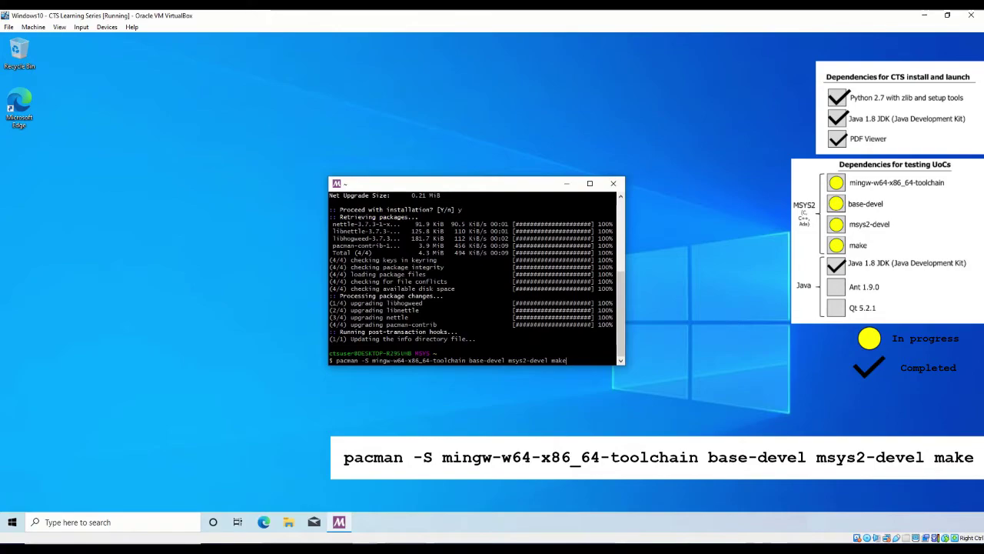
pyautogui.press('Return')
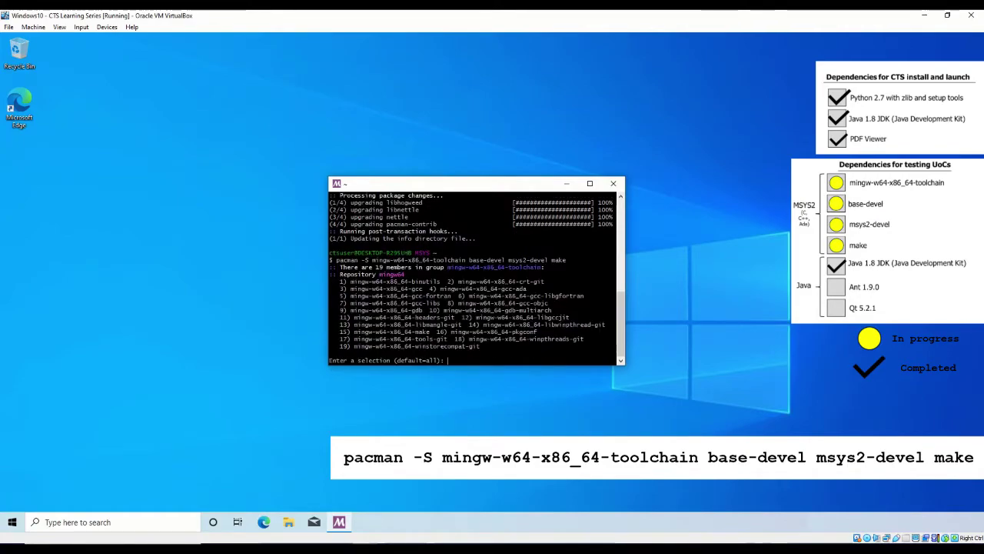
pyautogui.press('Return')
pyautogui.press('Return')
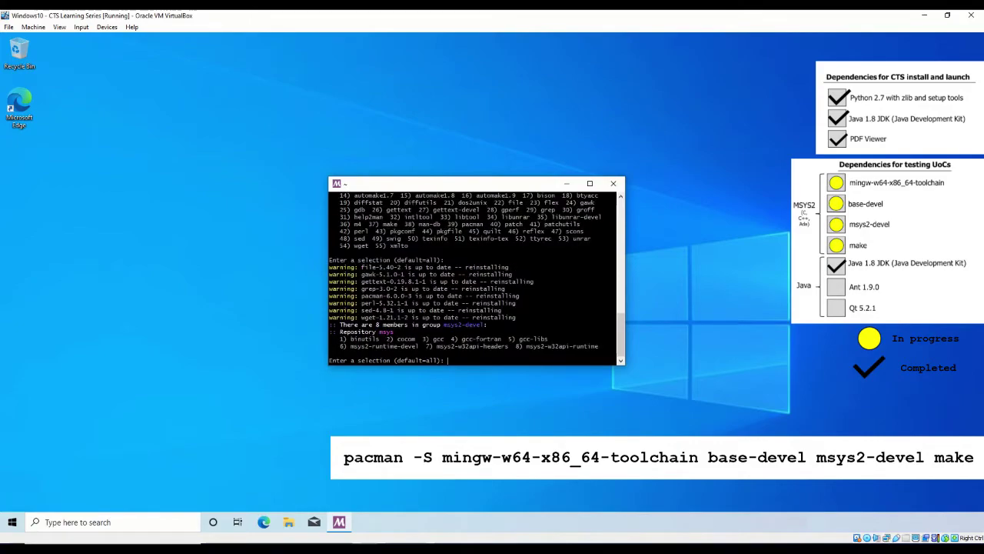
pyautogui.press('Return')
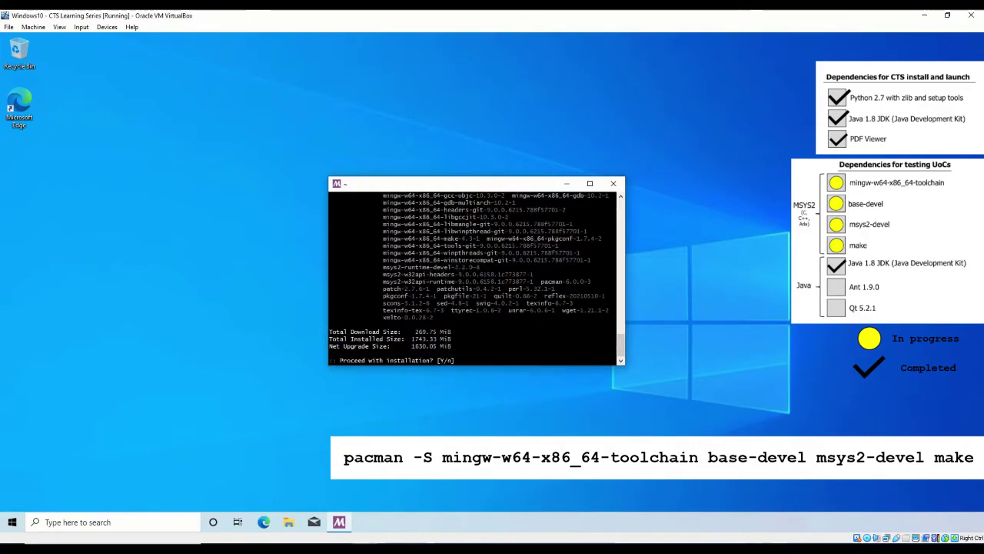
pyautogui.write('y')
pyautogui.press('Return')
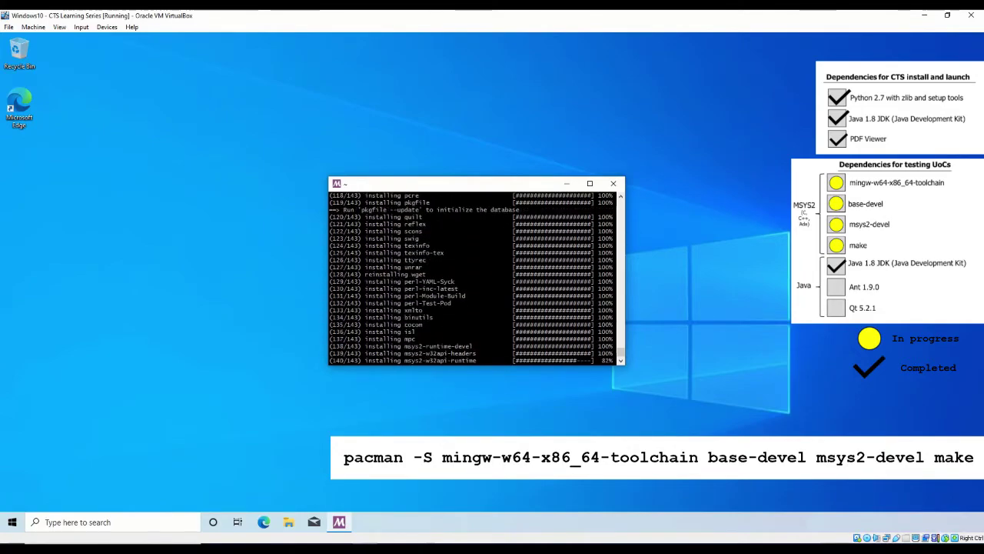
# Open C:\msys64\msys2_shell.cmd for editing in Notepad
pyautogui.click(288, 521)
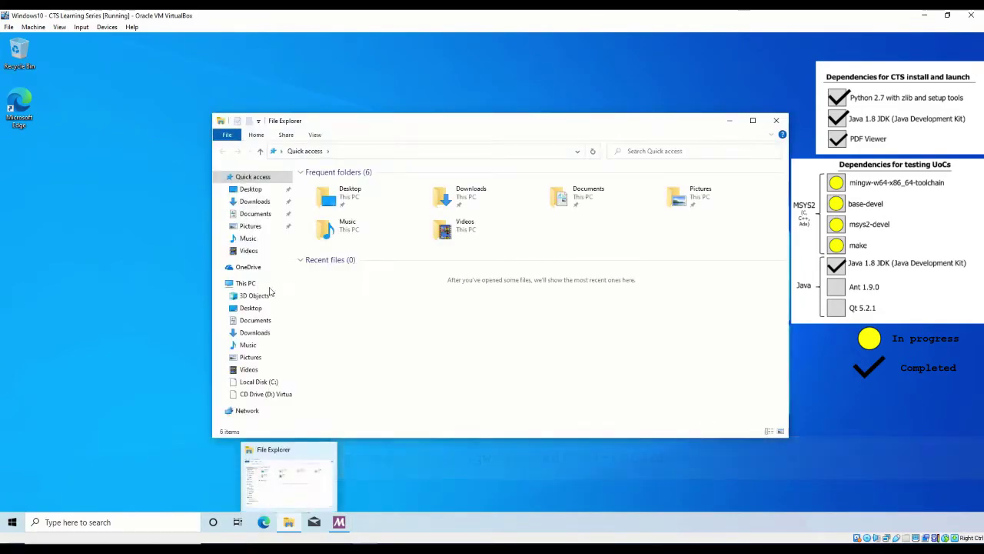
pyautogui.click(259, 382)
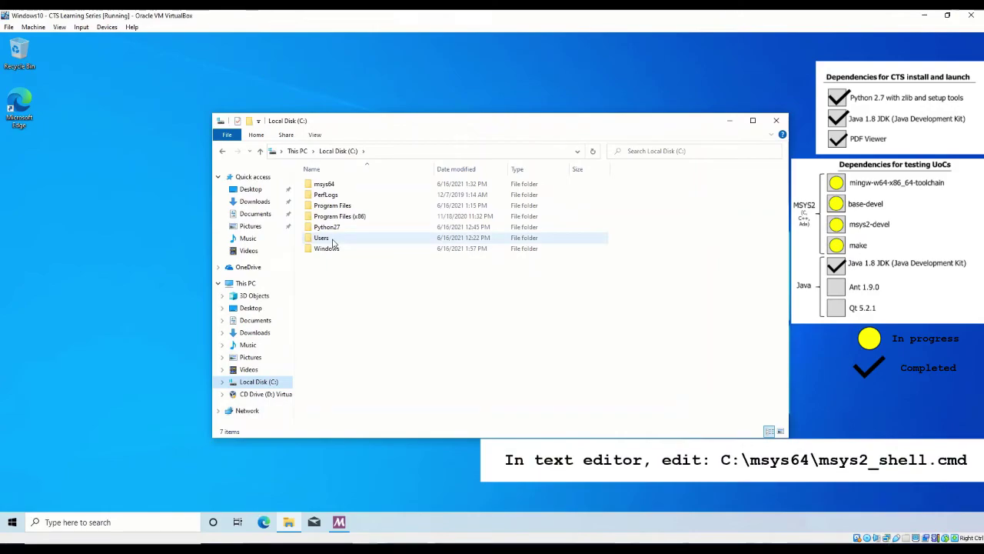
pyautogui.doubleClick(338, 185)
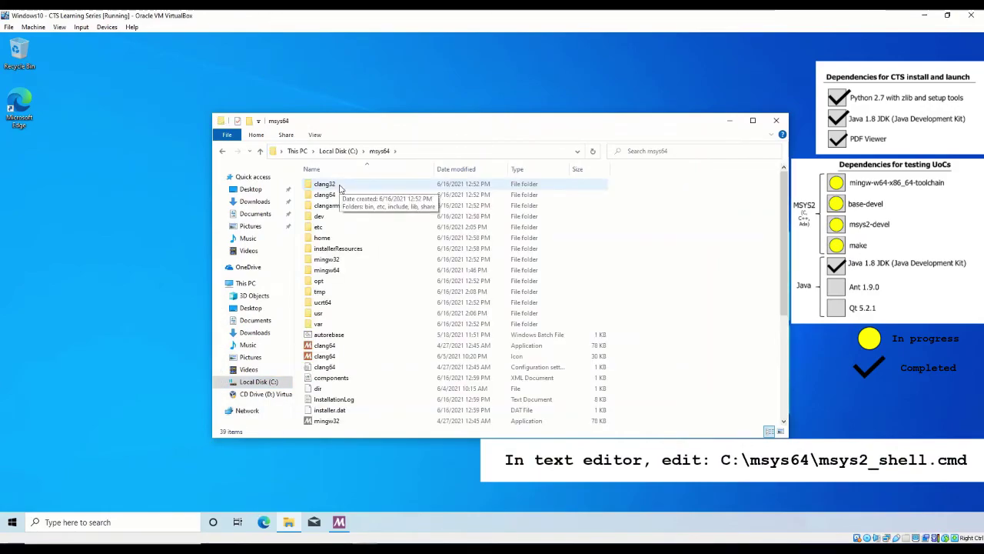
pyautogui.scroll(-5, 345, 350)
pyautogui.click(355, 345)
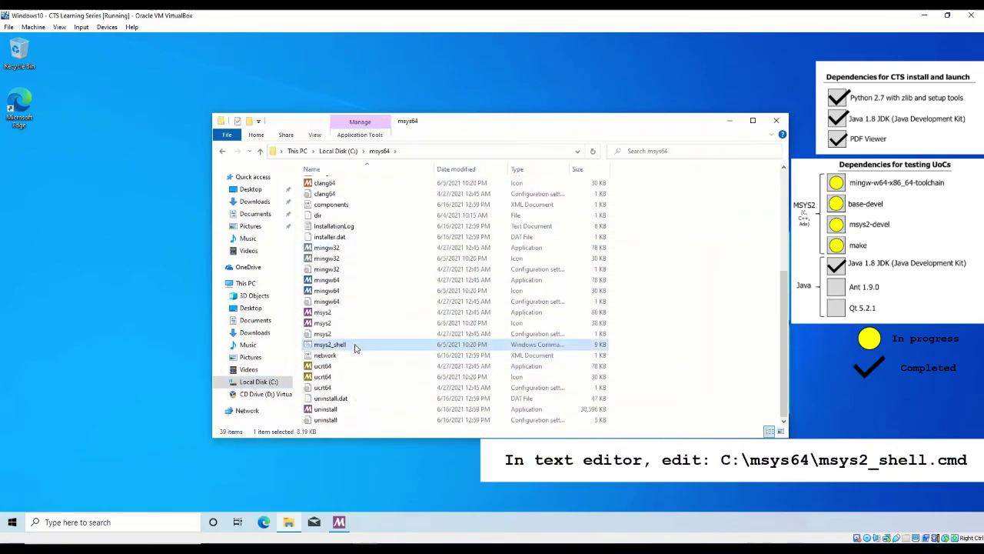
pyautogui.rightClick(355, 345)
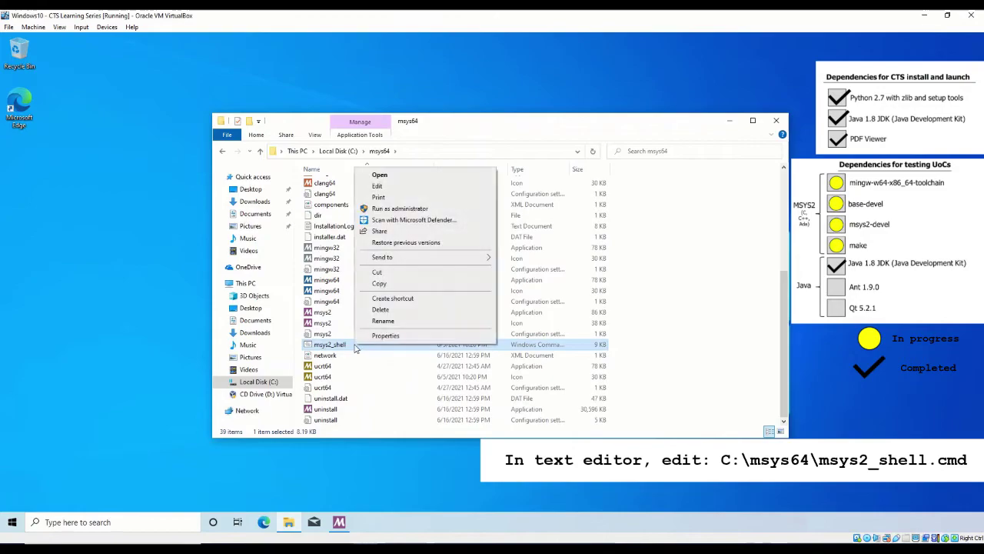
pyautogui.click(407, 190)
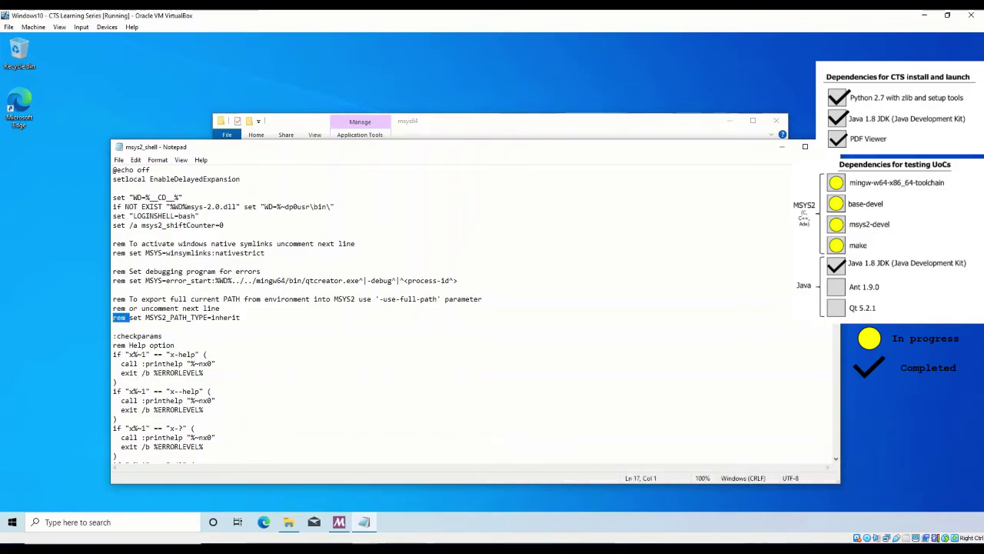
# Uncomment set MSYS2_PATH_TYPE=inherit, save the script, and close Notepad and Explorer
pyautogui.press('Delete')
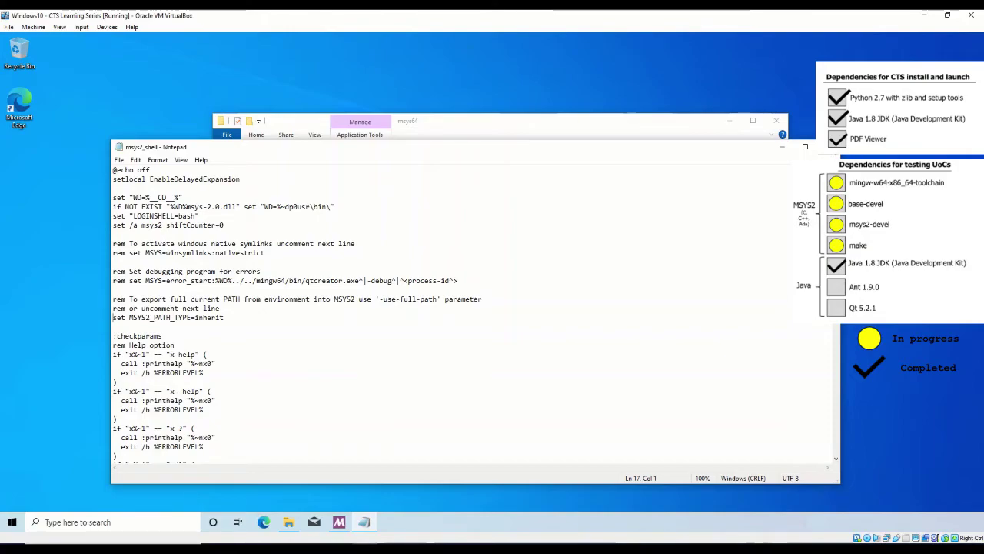
pyautogui.click(828, 146)
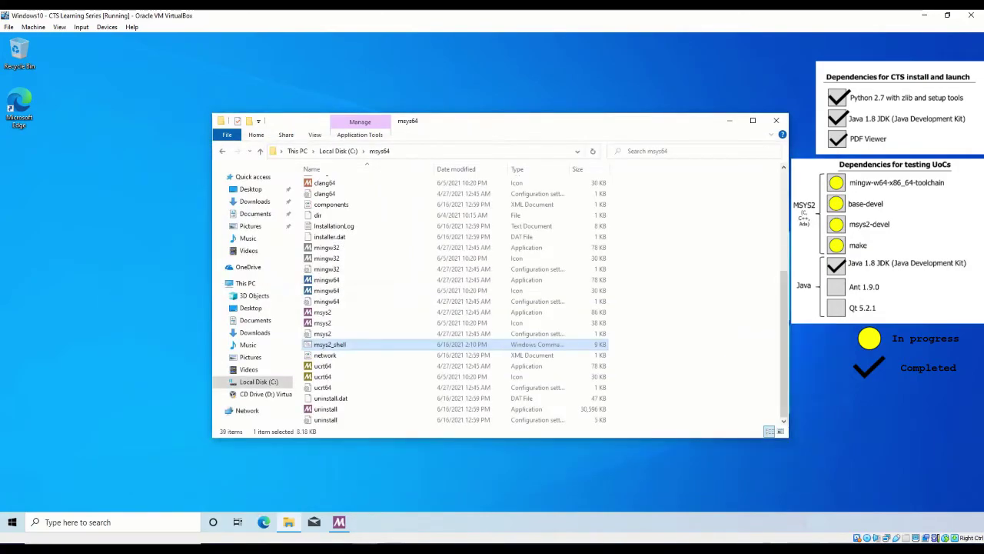
pyautogui.click(776, 122)
# Open the system Path variable for editing from the environment variables settings
pyautogui.click(116, 523)
pyautogui.write('en')
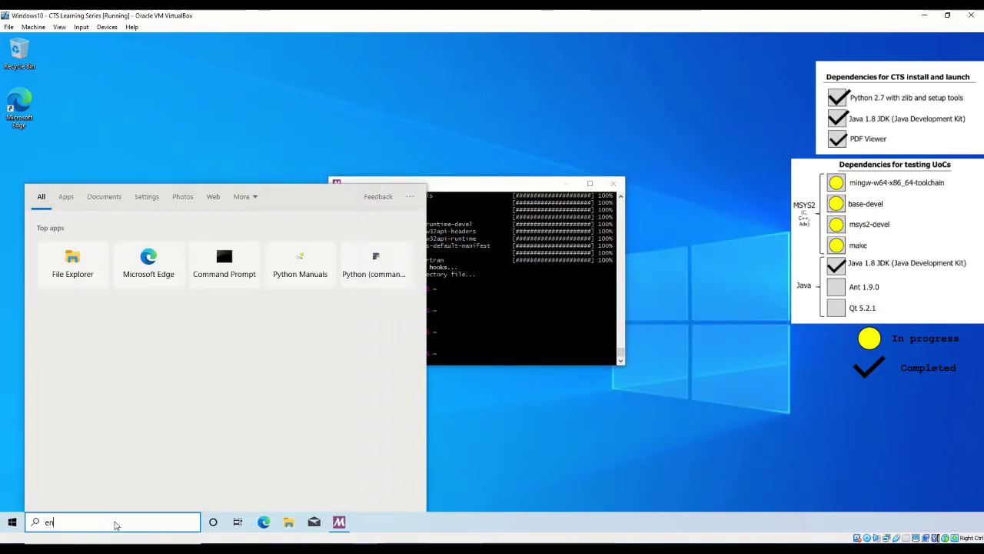
pyautogui.write('vironment')
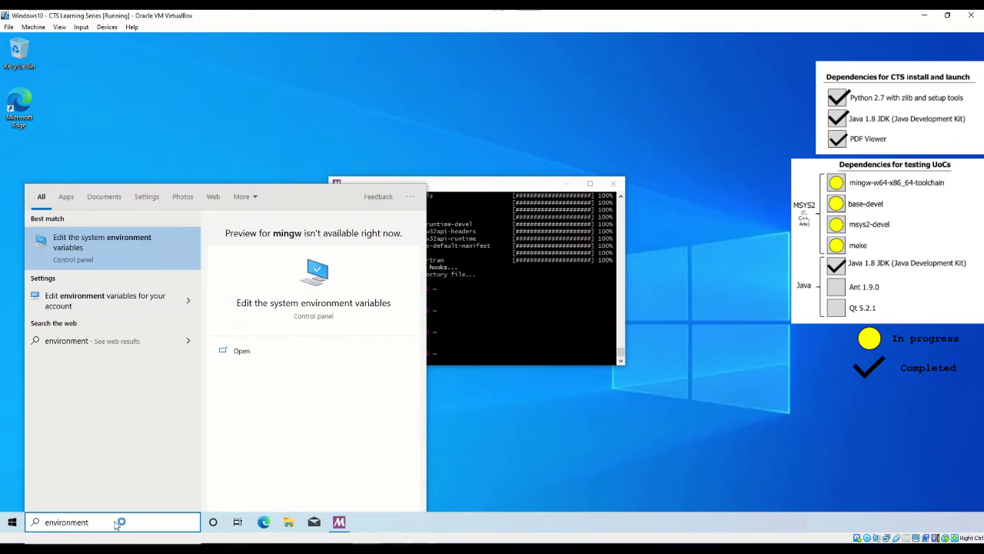
pyautogui.press('Escape')
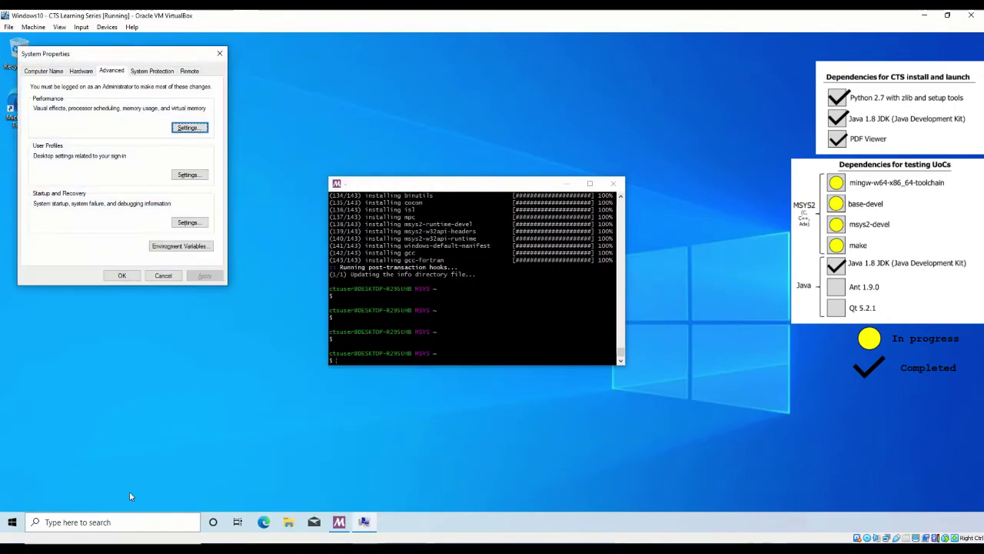
pyautogui.click(174, 247)
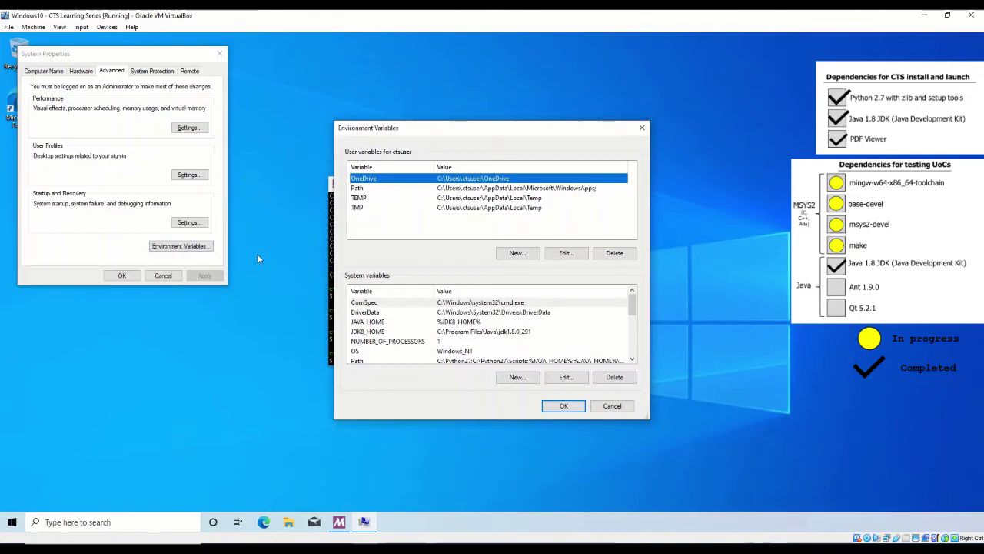
pyautogui.scroll(-1, 458, 336)
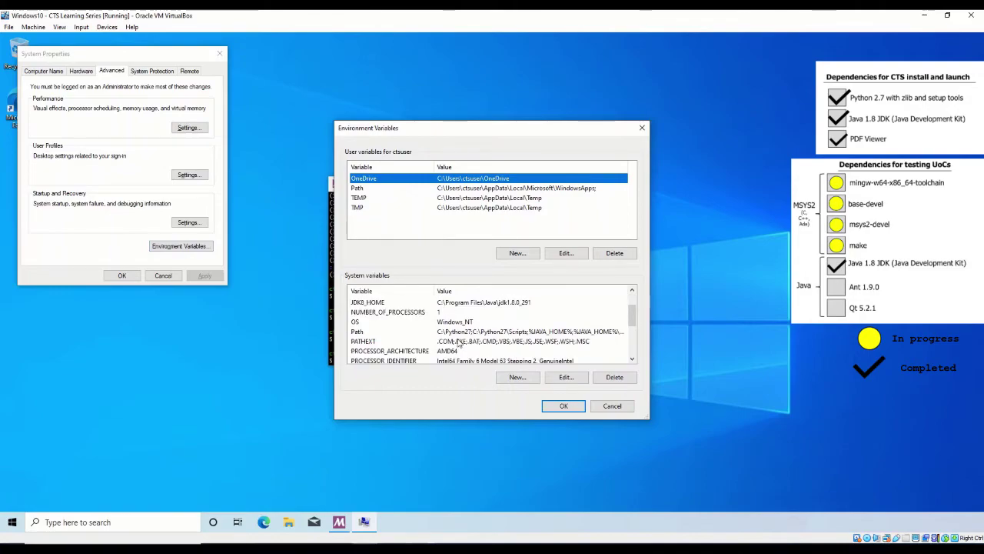
pyautogui.doubleClick(450, 335)
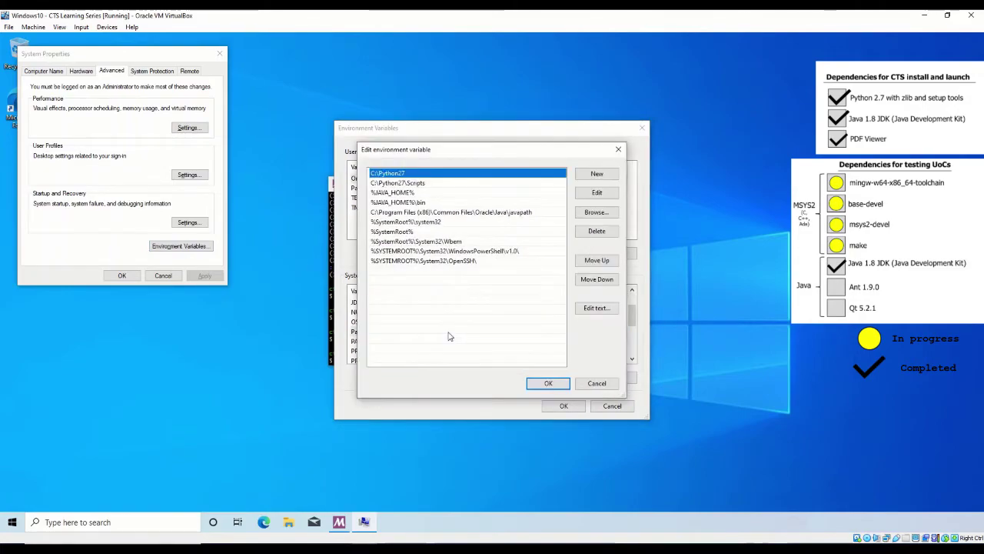
# Add C:\msys64\mingw64\bin and C:\msys64\usr\bin as new Path entries
pyautogui.click(606, 176)
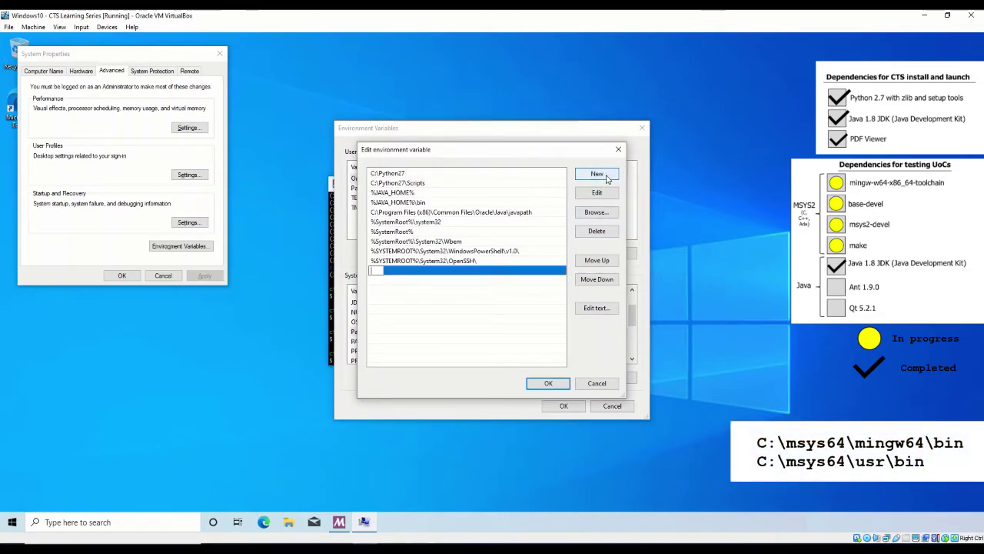
pyautogui.write('C:\\msys64\\mingw64\x08in')
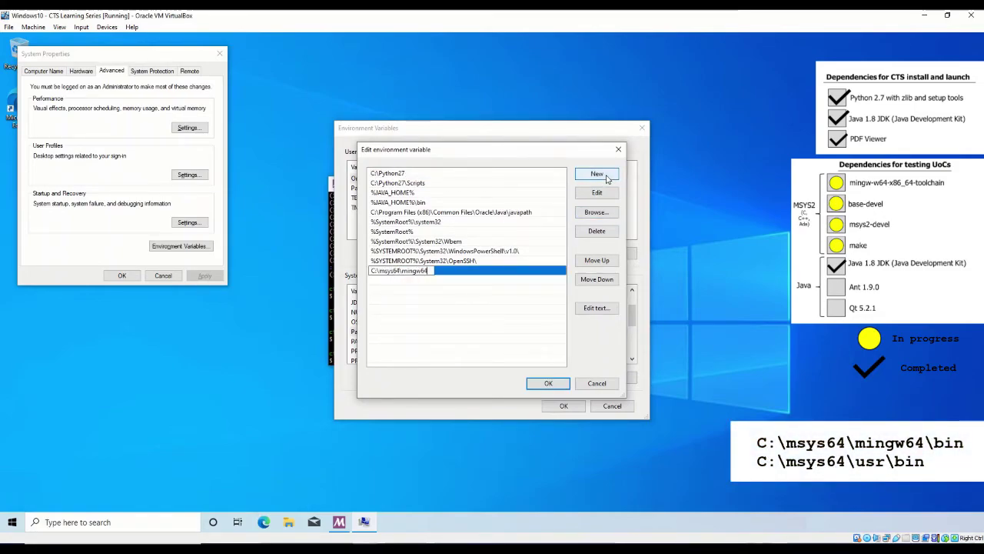
pyautogui.click(606, 176)
pyautogui.write('C:\\msys64\\usr\x08in')
pyautogui.press('Return')
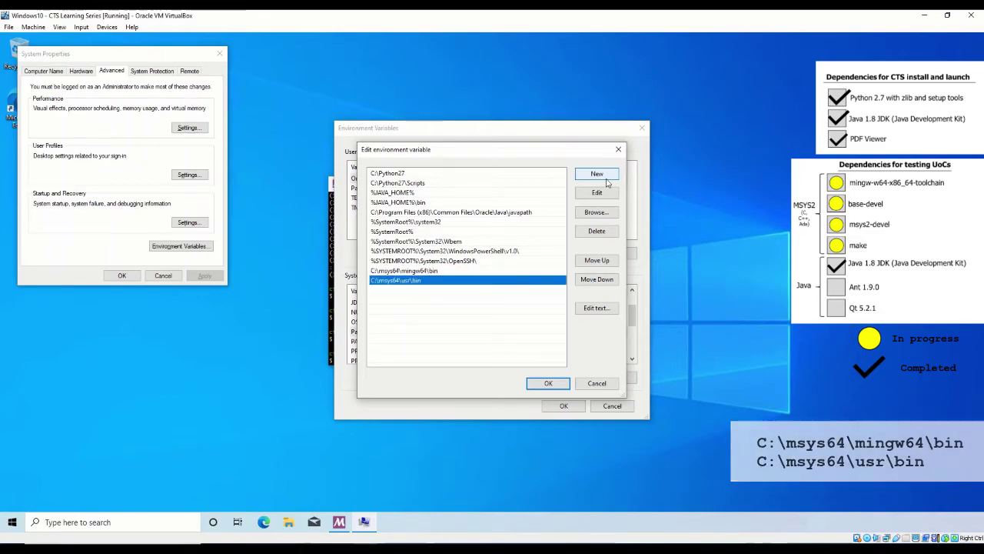
# Move mingw64\bin and usr\bin up to sit right after C:\Python27\Scripts
pyautogui.press('Up')
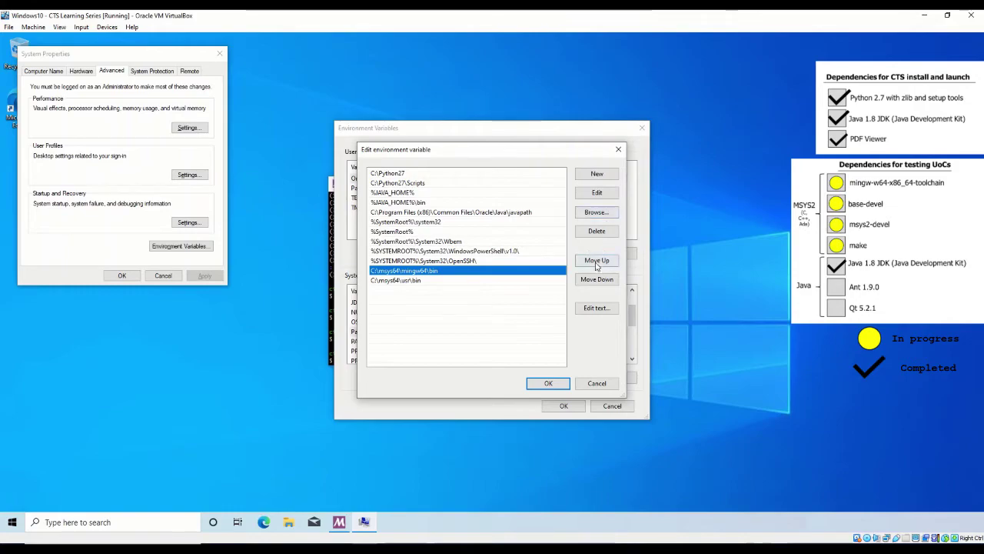
pyautogui.click(597, 261)
pyautogui.click(597, 260)
pyautogui.click(597, 261)
pyautogui.click(597, 261)
pyautogui.click(597, 261)
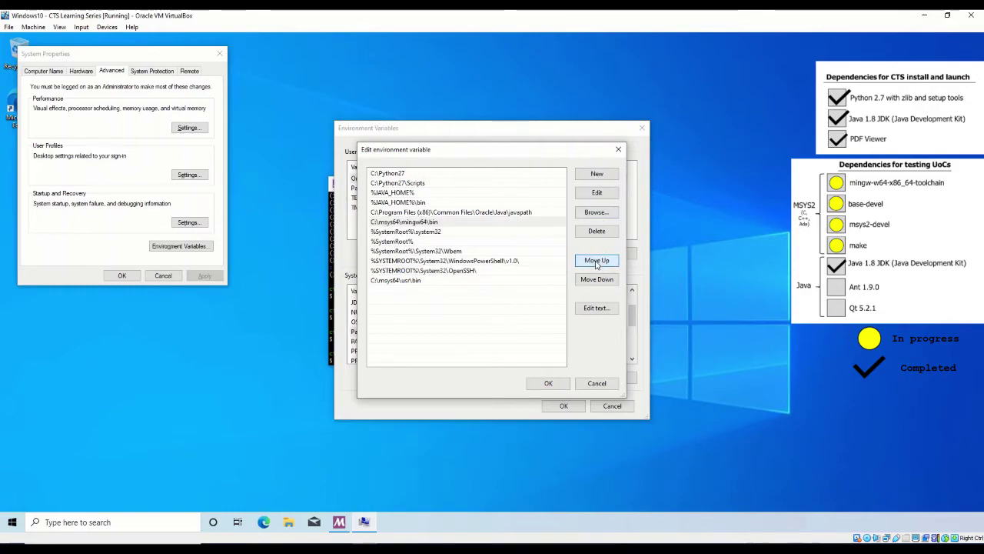
pyautogui.click(597, 261)
pyautogui.click(597, 261)
pyautogui.click(597, 261)
pyautogui.click(503, 279)
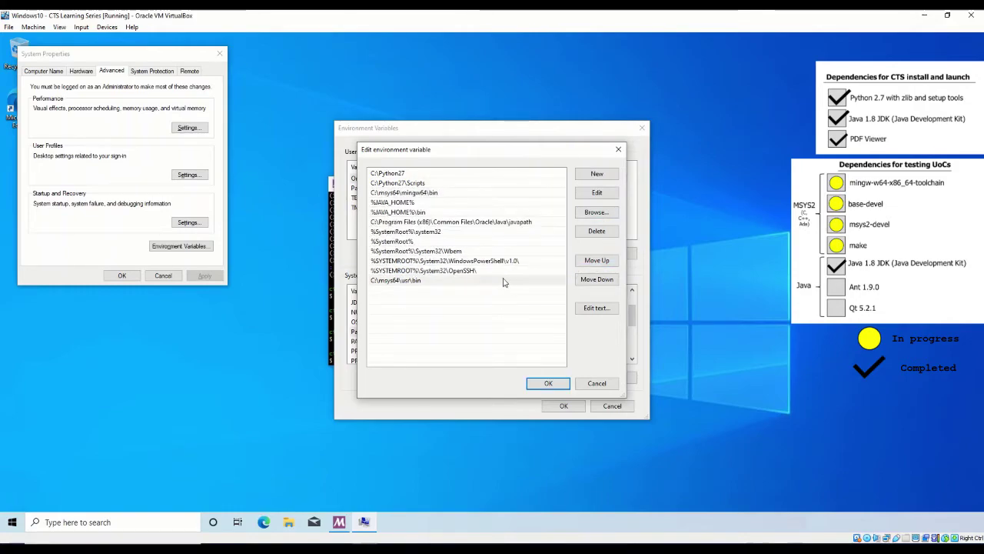
pyautogui.click(597, 261)
pyautogui.click(597, 261)
pyautogui.click(597, 261)
pyautogui.click(596, 262)
pyautogui.click(597, 262)
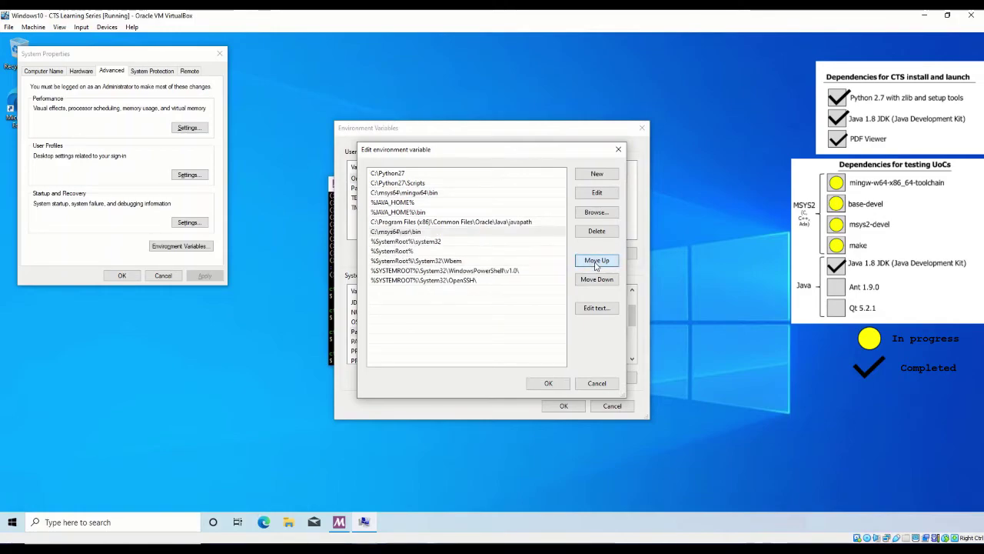
pyautogui.click(597, 262)
pyautogui.click(597, 261)
pyautogui.click(597, 262)
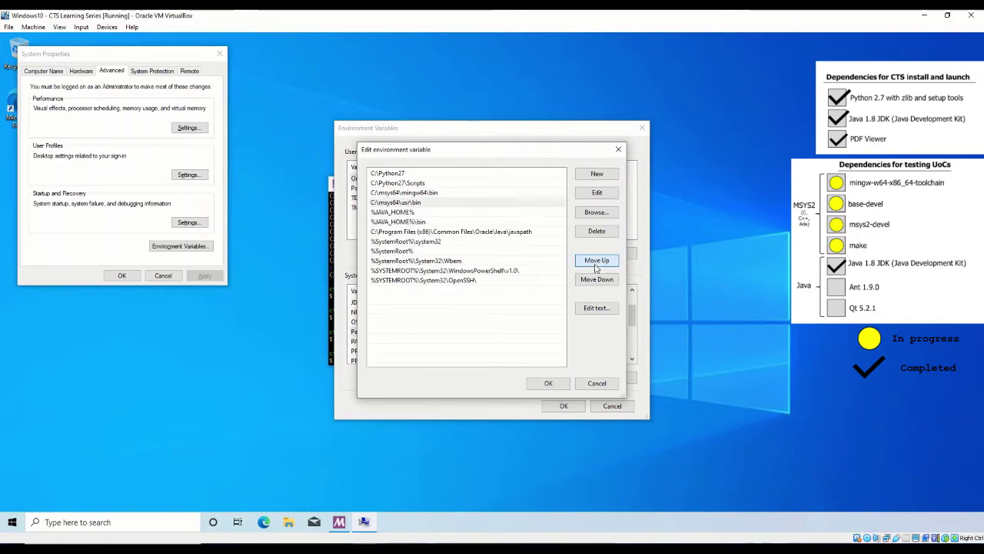
# Confirm the Path changes, close System Properties, and close the MSYS2 terminal
pyautogui.click(548, 383)
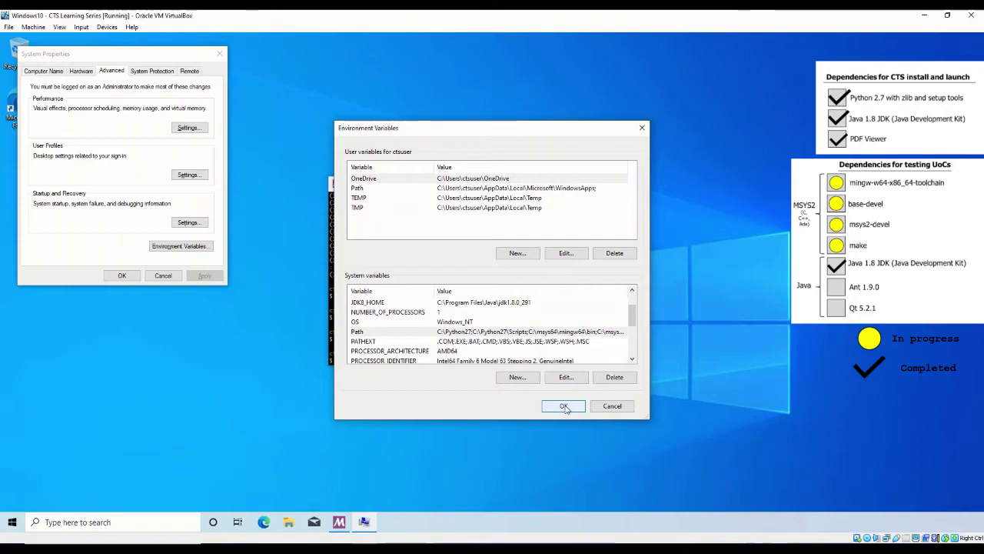
pyautogui.click(564, 406)
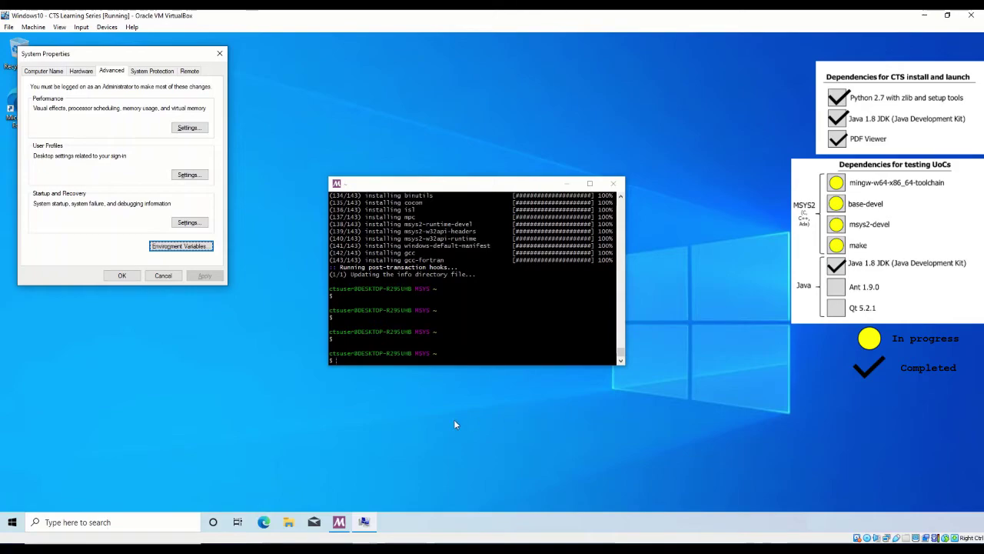
pyautogui.click(117, 275)
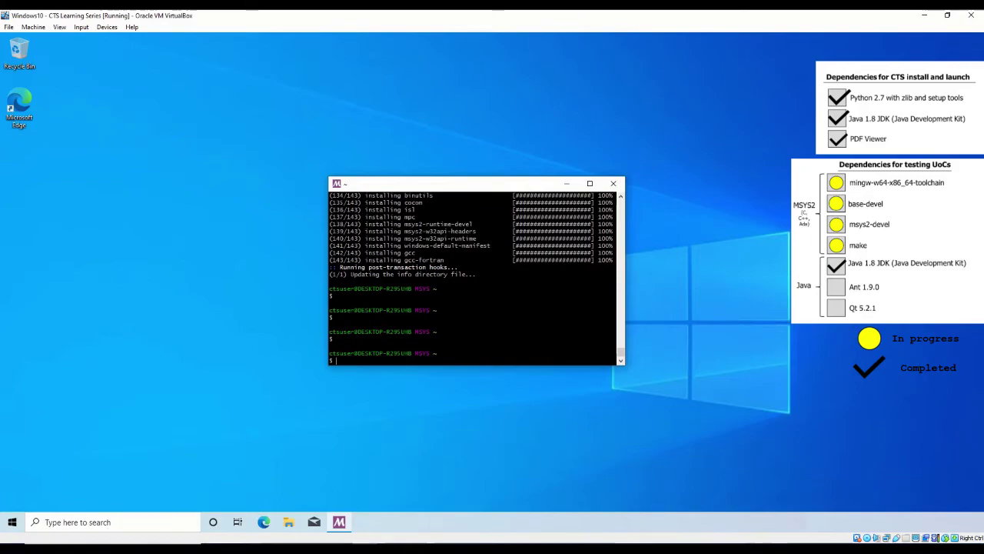
pyautogui.press('Return')
pyautogui.click(613, 185)
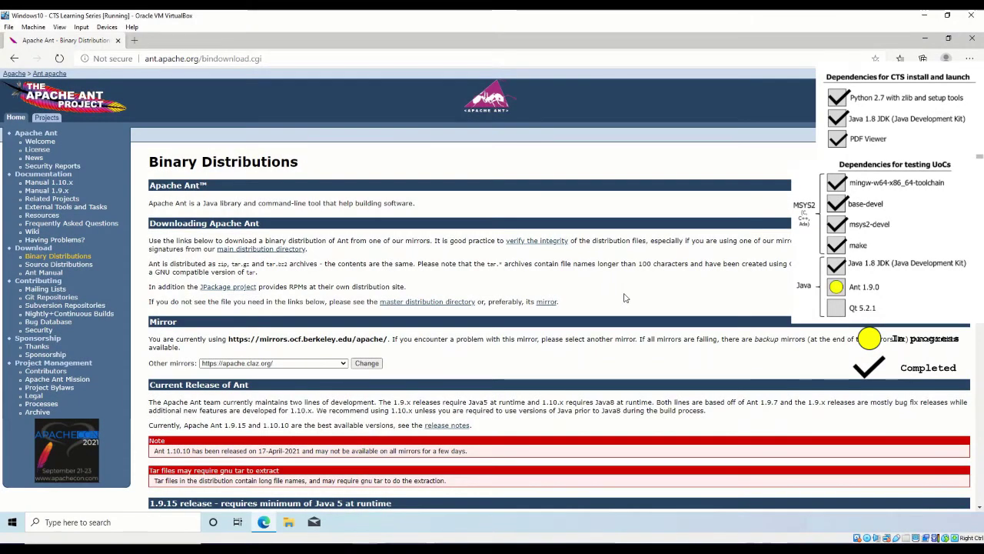
# Open the full archive of Ant binary releases from the Old Ant Releases link
pyautogui.scroll(-3, 624, 297)
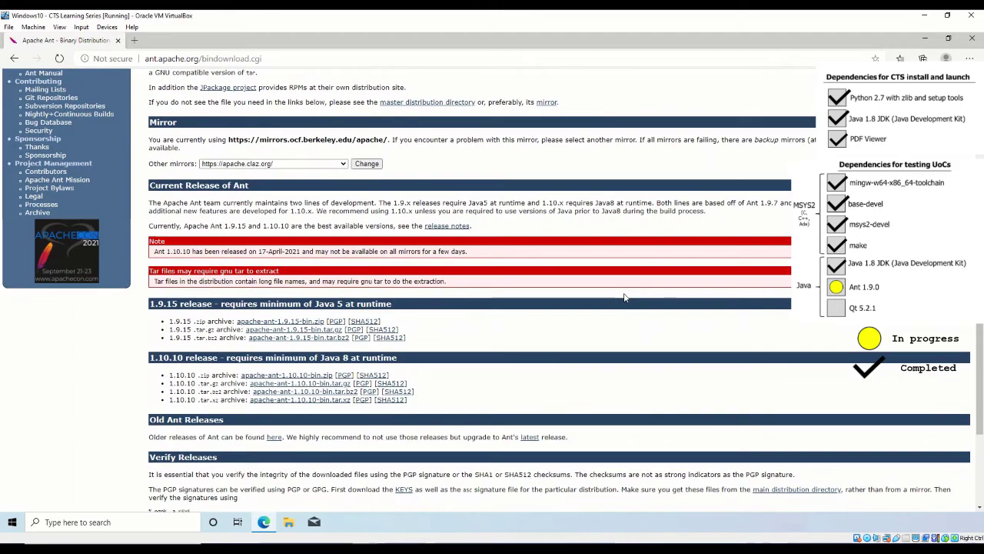
pyautogui.scroll(-1, 624, 298)
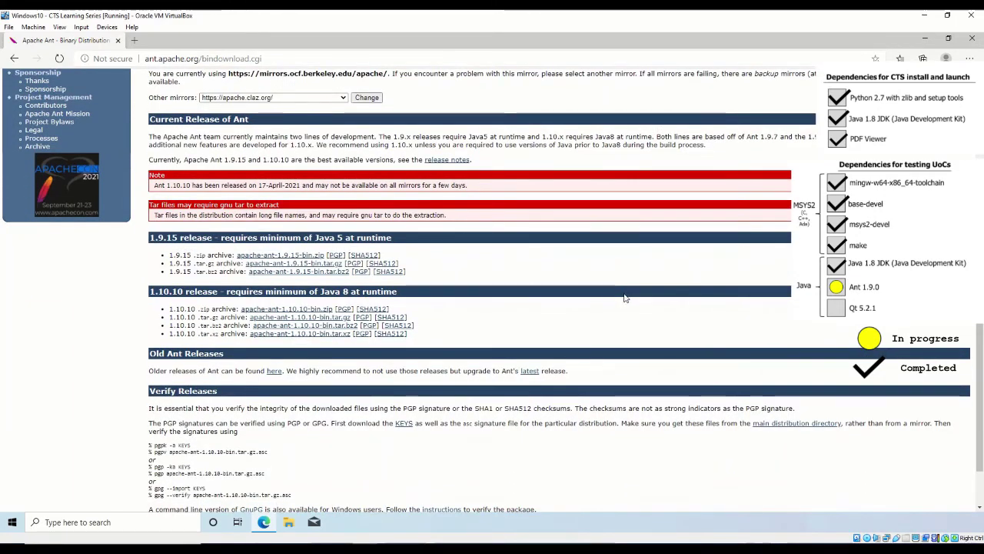
pyautogui.scroll(-1, 624, 297)
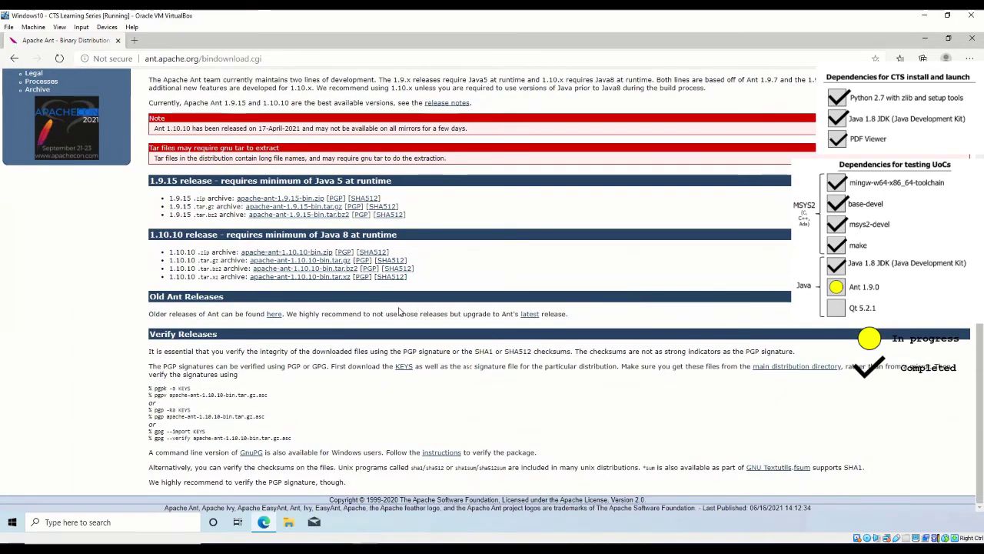
pyautogui.click(275, 315)
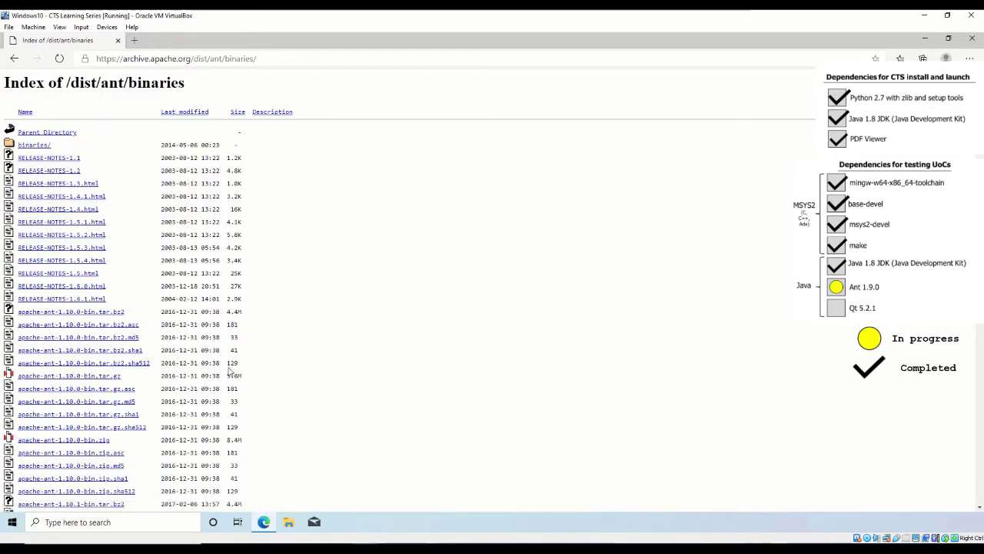
# Find the 1.9 files in the listing and download apache-ant-1.9.9-bin.zip
pyautogui.scroll(-12, 229, 372)
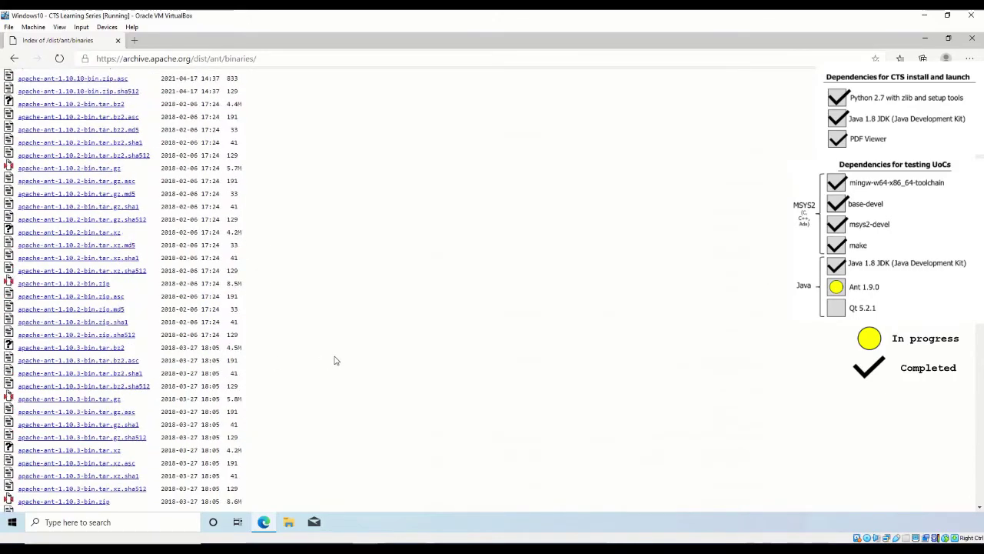
pyautogui.hotkey('ctrl', 'f')
pyautogui.write('1.9.9')
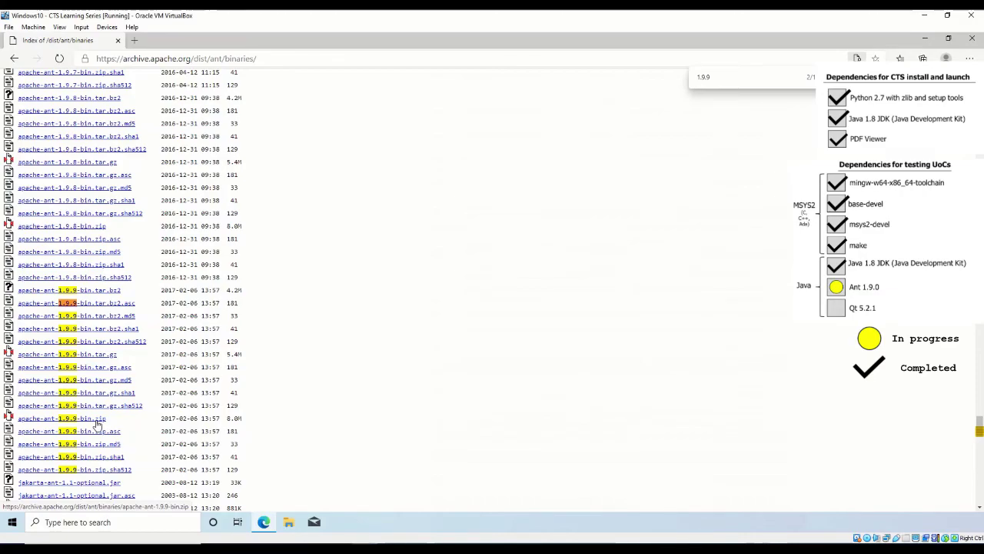
pyautogui.click(97, 422)
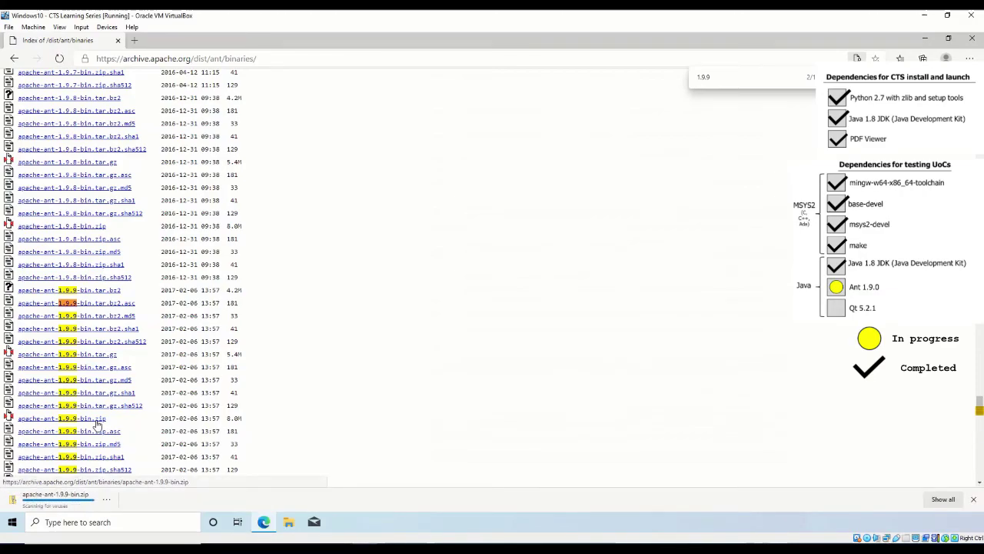
pyautogui.click(108, 501)
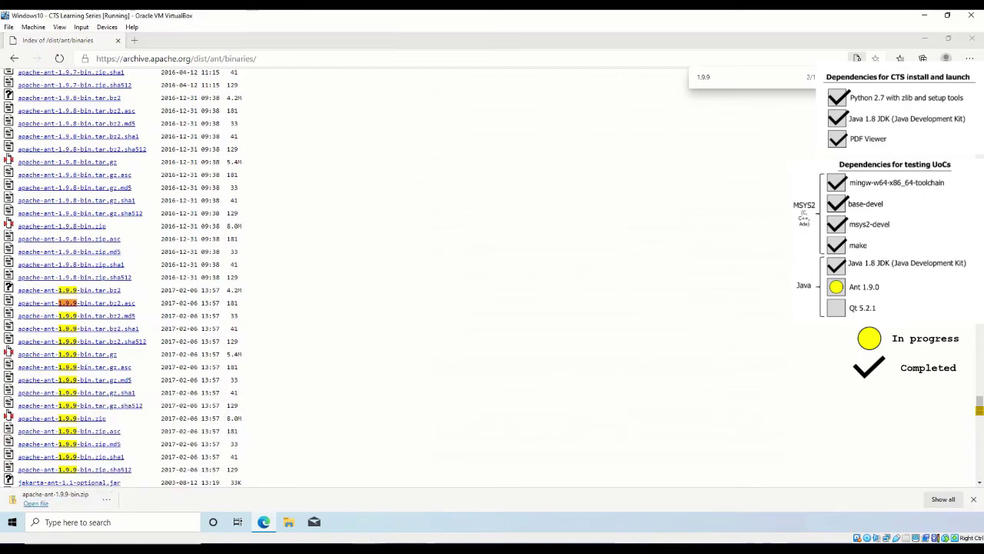
# Show the downloaded apache-ant-1.9.9-bin.zip in its Downloads folder
pyautogui.click(138, 457)
pyautogui.rightClick(377, 199)
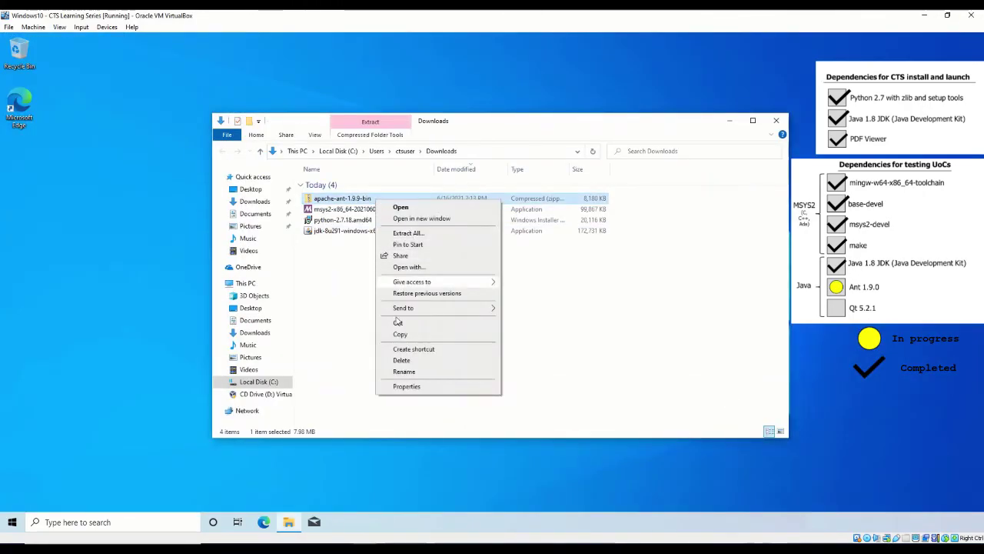
pyautogui.click(362, 336)
pyautogui.moveTo(450, 121); pyautogui.dragTo(310, 135)
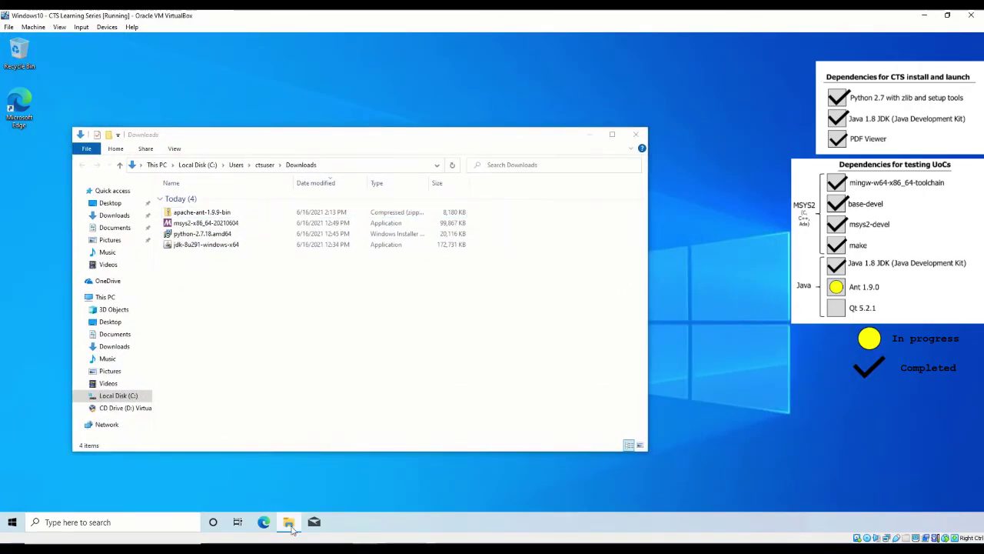
# Open a second File Explorer window at C:\Program Files beside it
pyautogui.rightClick(296, 522)
pyautogui.click(279, 468)
pyautogui.click(132, 408)
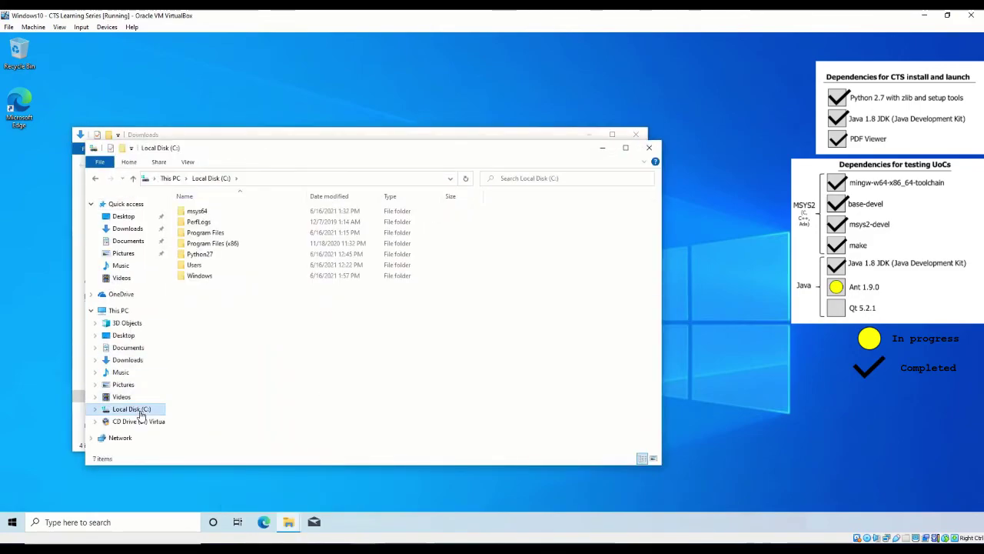
pyautogui.doubleClick(220, 229)
pyautogui.moveTo(346, 148); pyautogui.dragTo(667, 171)
# Copy the apache-ant-1.9.9 folder from the zip into C:\Program Files
pyautogui.click(229, 215)
pyautogui.doubleClick(228, 215)
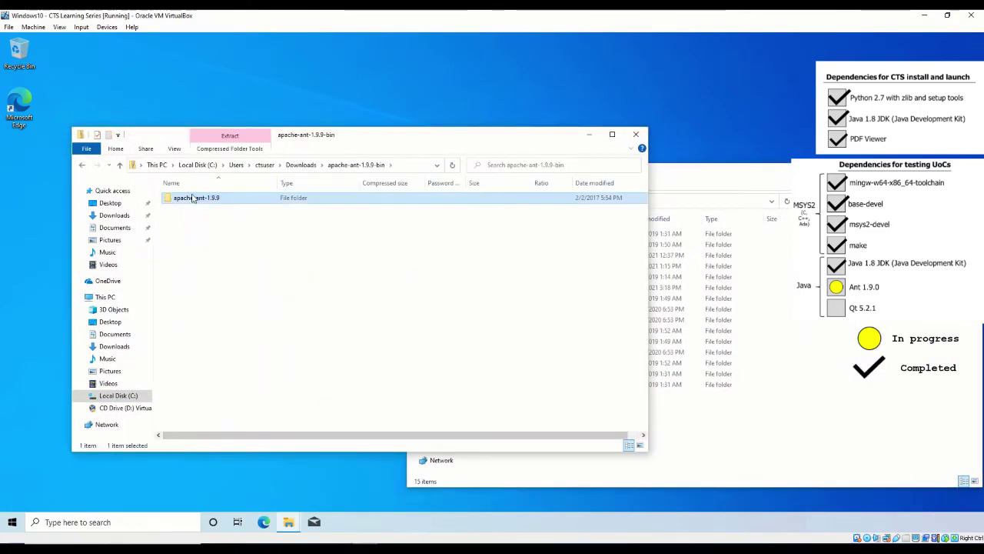
pyautogui.moveTo(193, 197); pyautogui.dragTo(692, 439)
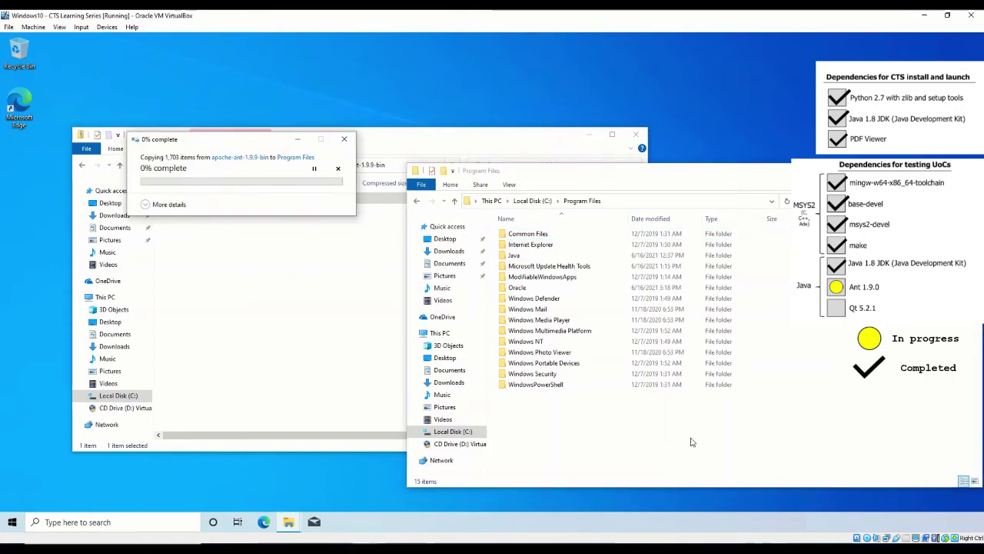
pyautogui.click(163, 204)
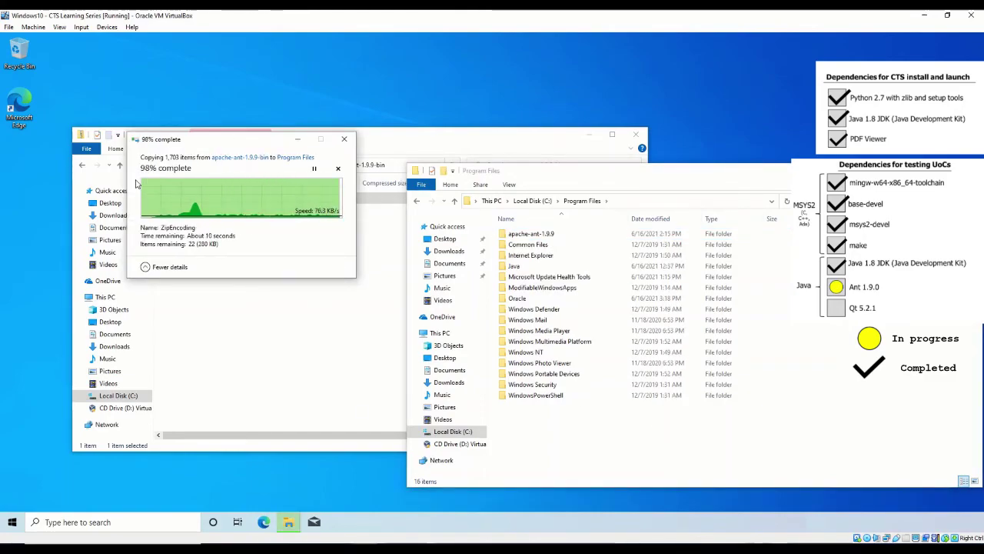
# Open the system Path variable via an 'environment' search and add C:\Program Files\apache-ant-1.9.9
pyautogui.click(125, 522)
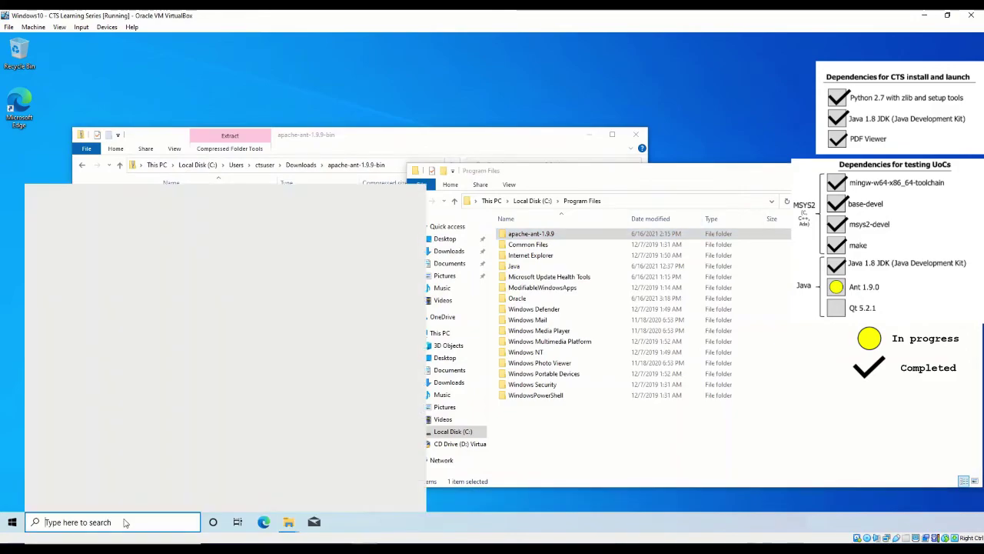
pyautogui.write('environment')
pyautogui.press('Return')
pyautogui.click(247, 312)
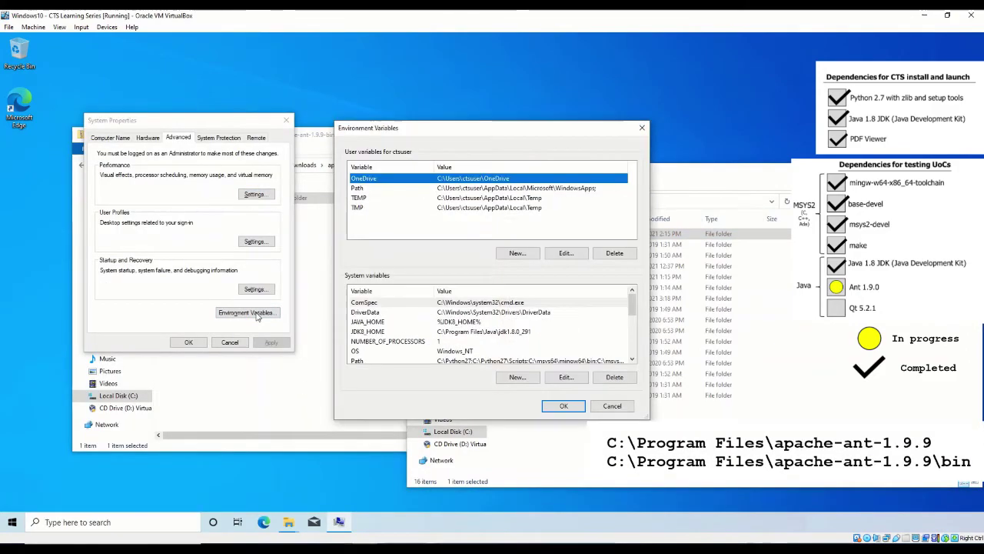
pyautogui.doubleClick(395, 362)
pyautogui.click(593, 175)
pyautogui.write('C')
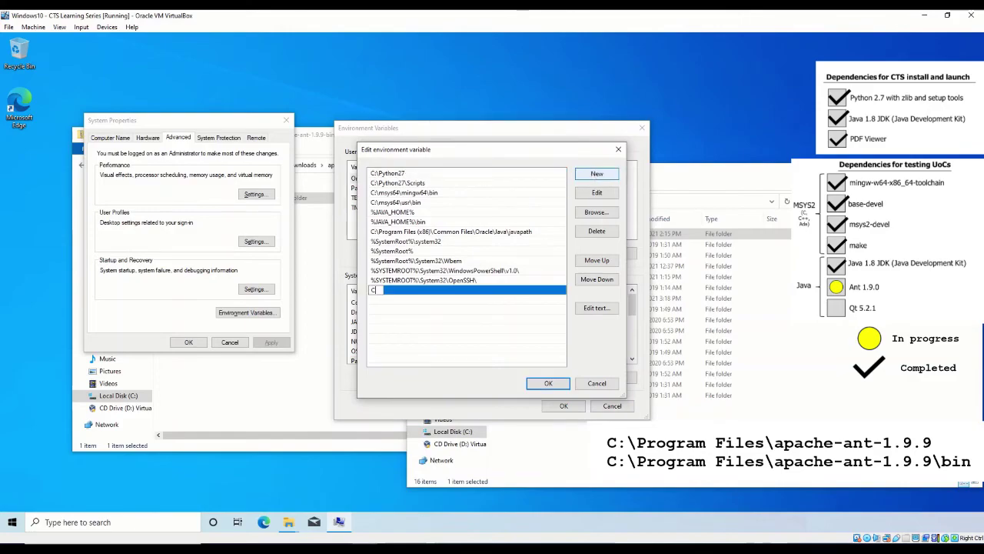
pyautogui.write(':\\Program Files\\apache-ant-1.9.9')
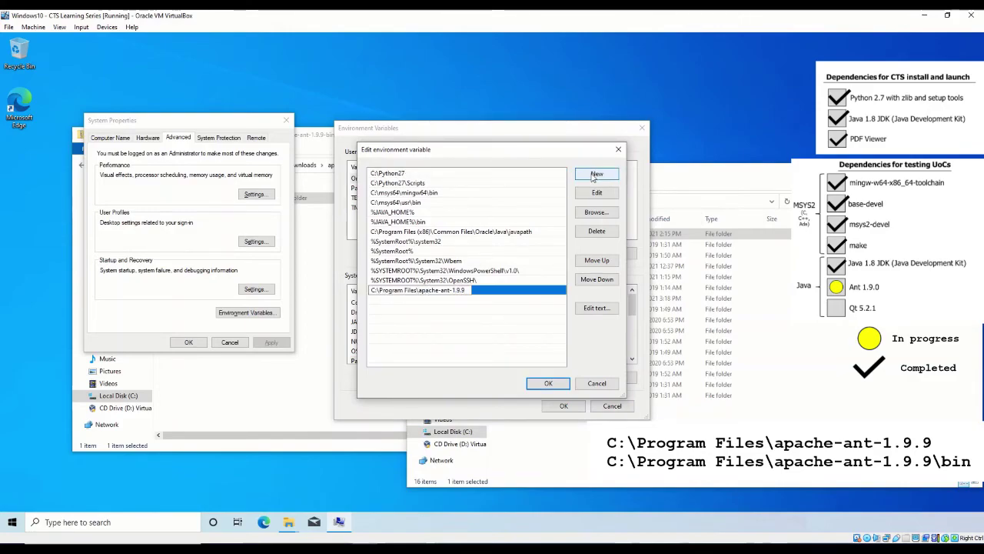
pyautogui.press('Return')
# Check the Ant folder contents, then add C:\Program Files\apache-ant-1.9.9\bin to Path
pyautogui.click(676, 233)
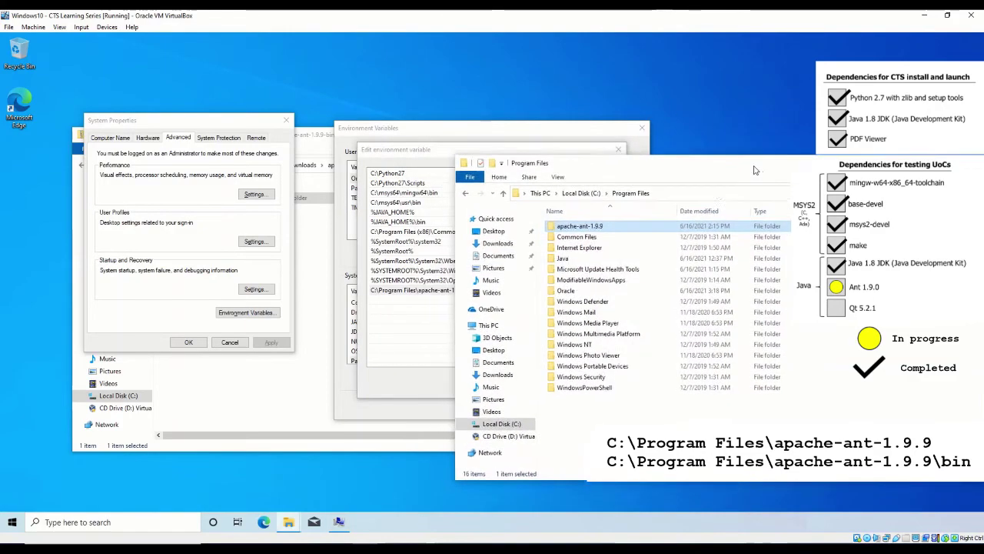
pyautogui.doubleClick(569, 232)
pyautogui.click(493, 152)
pyautogui.click(597, 174)
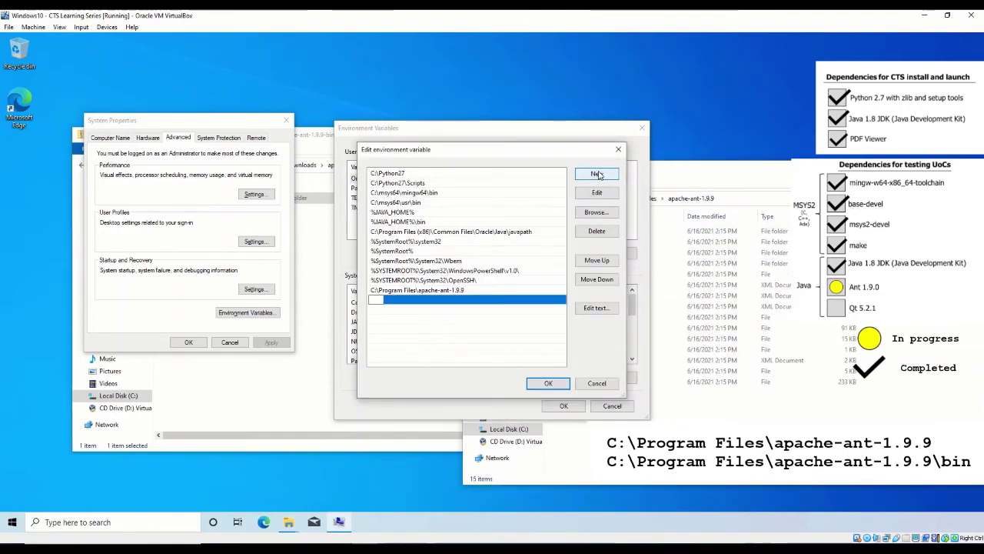
pyautogui.write('C:\\Program Files\\apache-an')
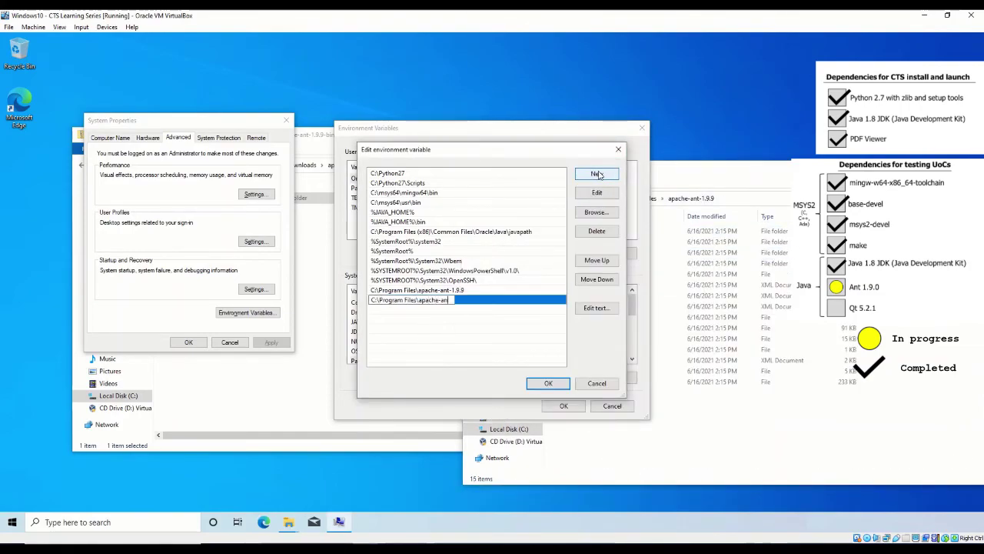
pyautogui.write('t-1.9.9\x08in')
pyautogui.press('Return')
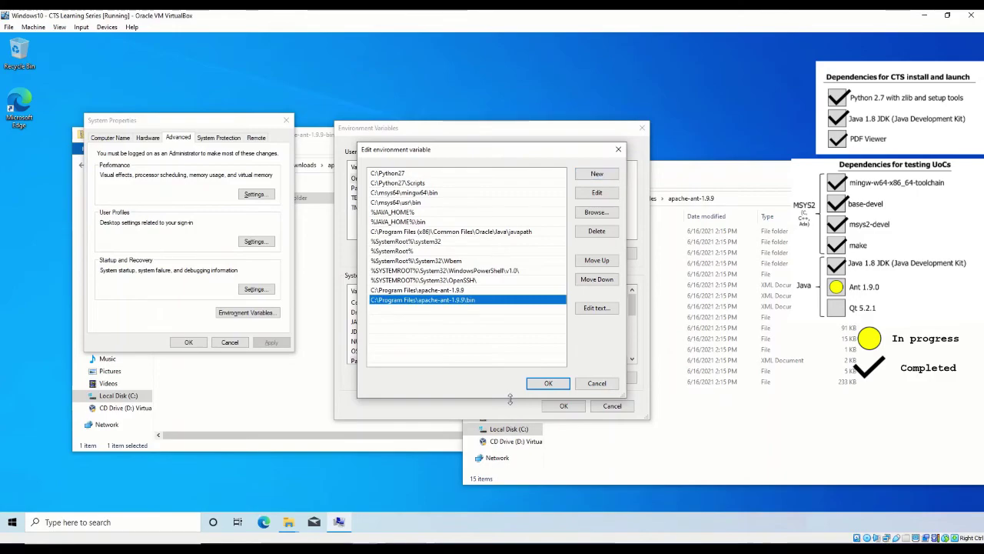
# Confirm the Path changes through all dialogs and close the Ant folder windows
pyautogui.click(548, 383)
pyautogui.click(569, 404)
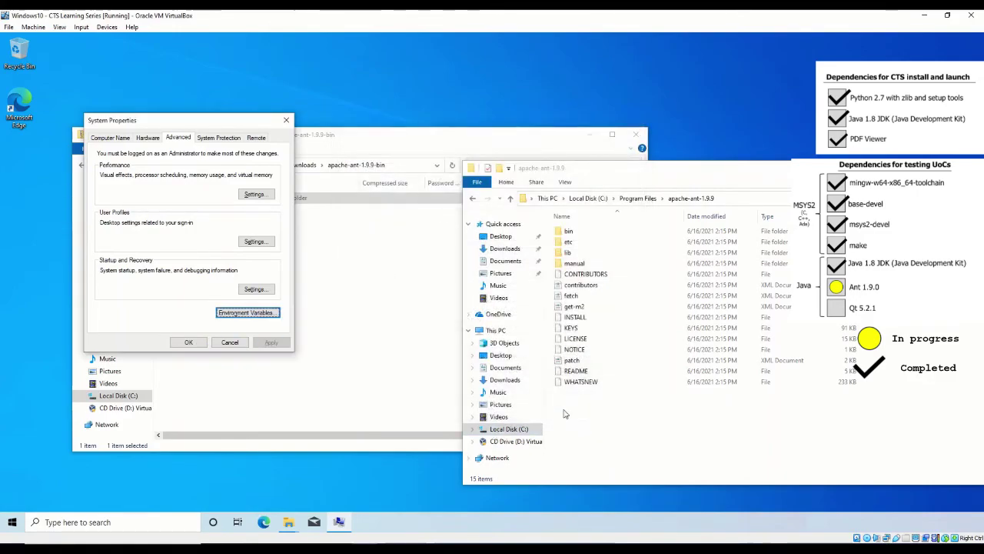
pyautogui.click(190, 349)
pyautogui.moveTo(693, 167); pyautogui.dragTo(561, 162)
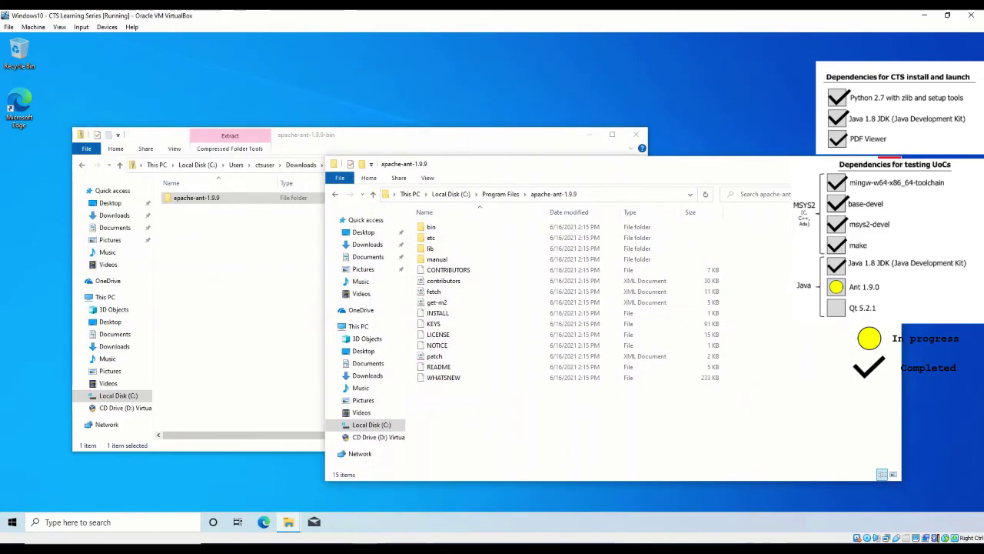
pyautogui.click(582, 160)
pyautogui.click(636, 133)
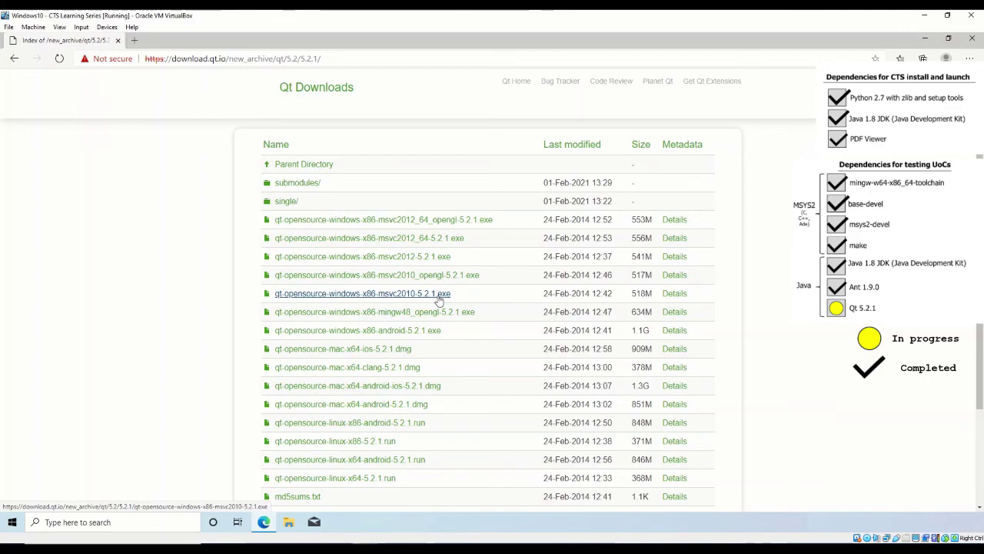
# Download qt-opensource-windows-x86-msvc2010-5.2.1.exe from the Qt 5.2.1 archive listing
pyautogui.click(439, 299)
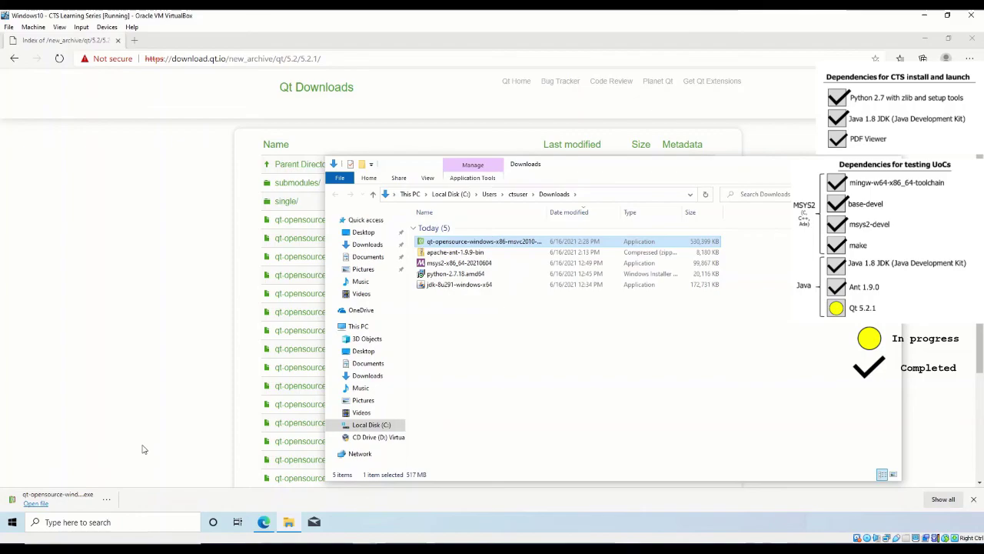
# Run the Qt installer with folder C:\Qt\Qt5.2.1 and default components, accept the license, and install
pyautogui.doubleClick(496, 243)
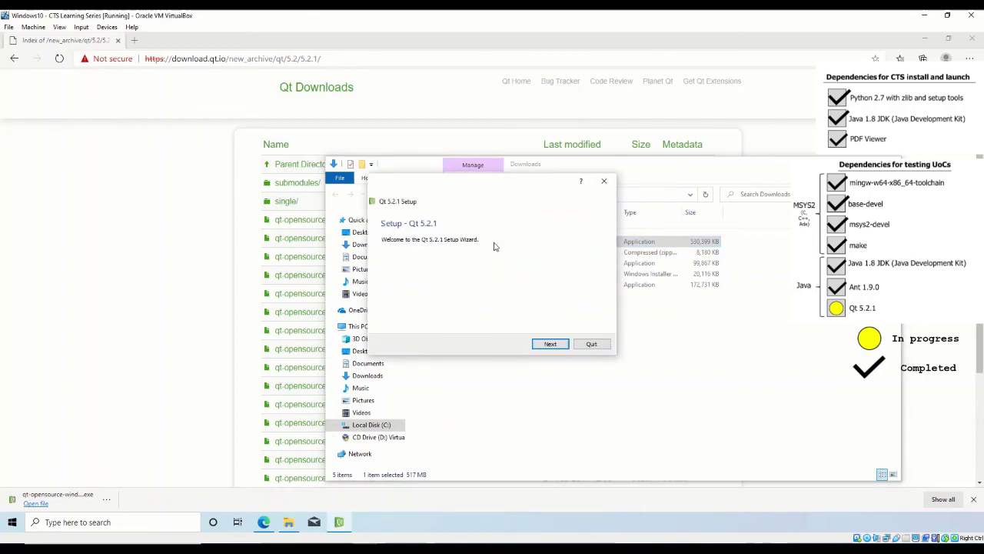
pyautogui.click(559, 348)
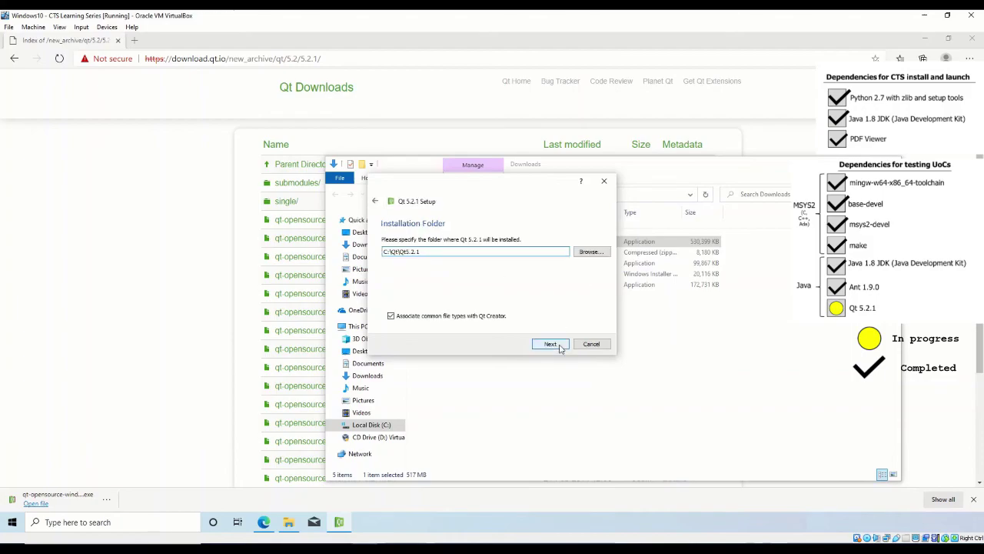
pyautogui.click(549, 345)
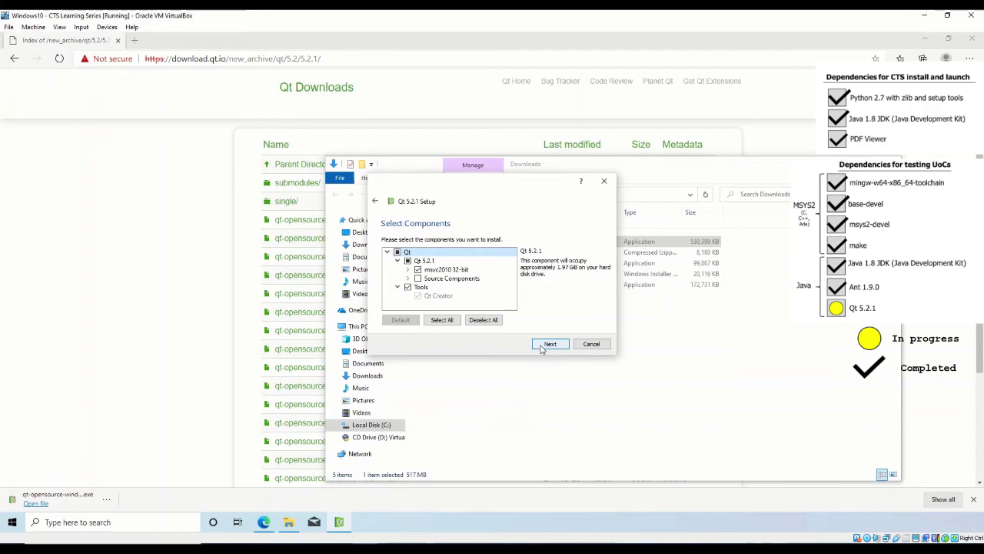
pyautogui.click(543, 347)
pyautogui.click(521, 358)
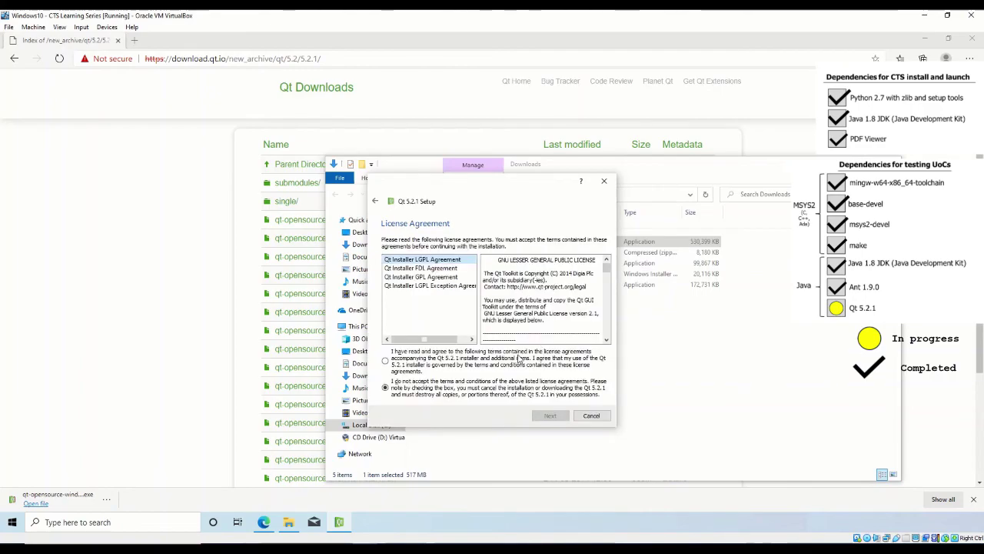
pyautogui.click(543, 415)
pyautogui.click(543, 416)
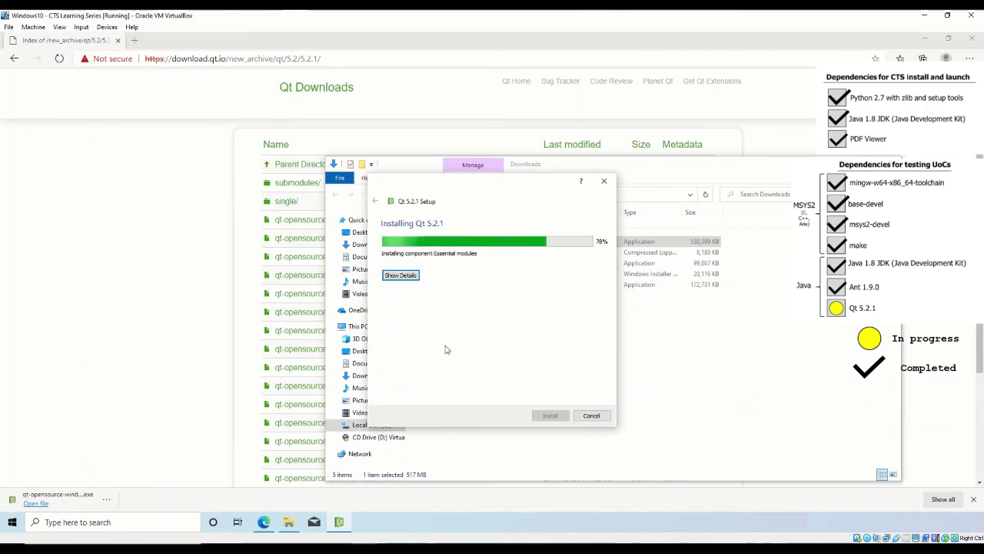